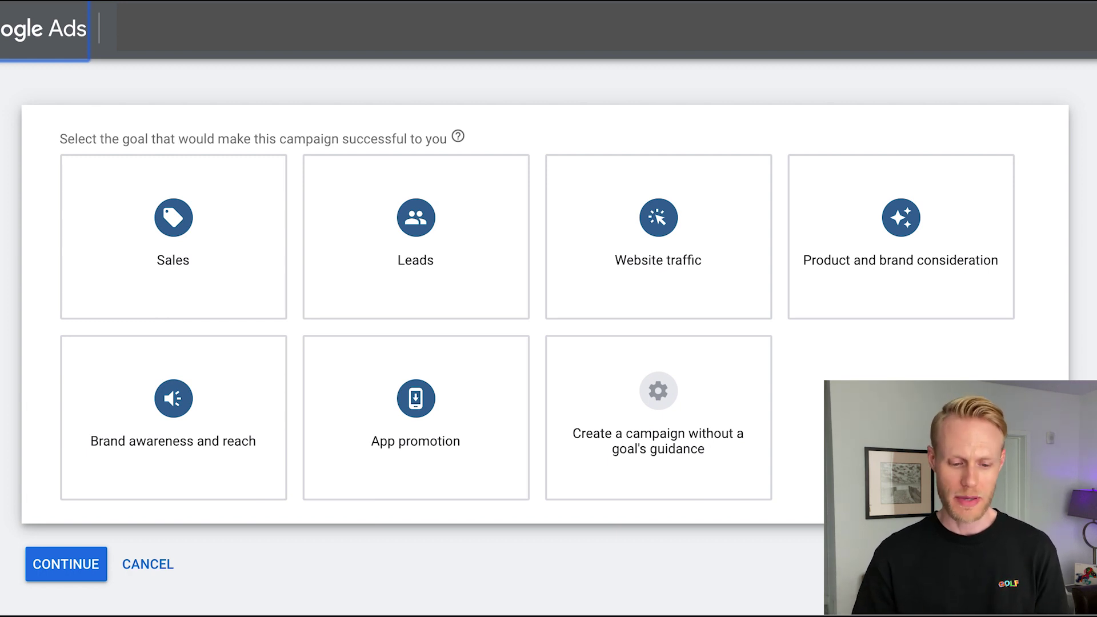
Step: Create a Search campaign without a goal's guidance, leaving the desired results unselected, and continue to the campaign settings
mouse_move(683, 387)
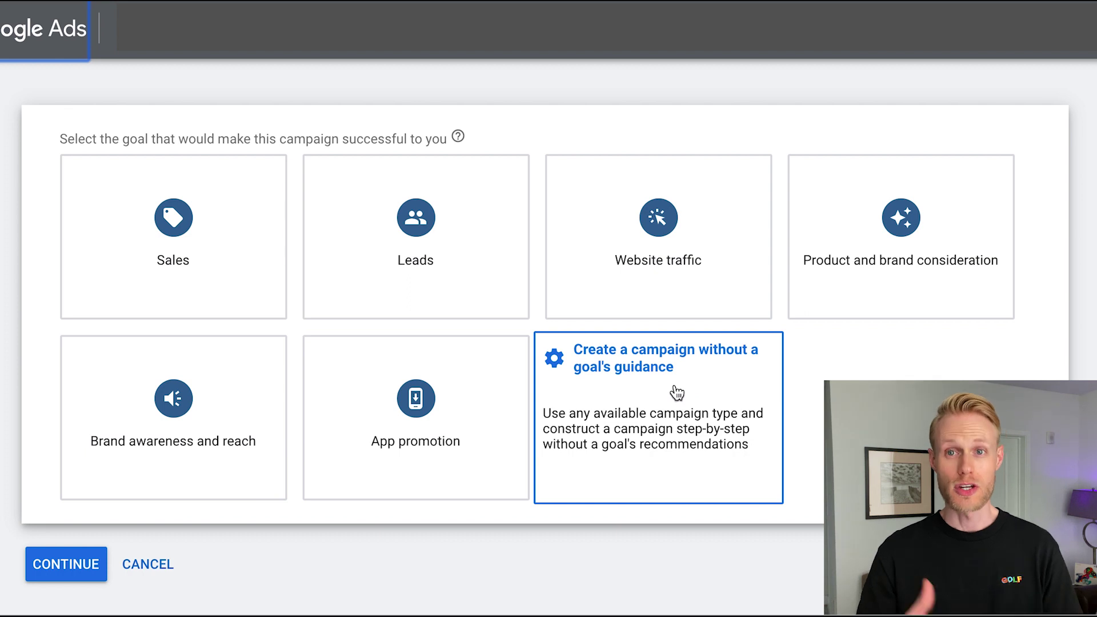
click(677, 393)
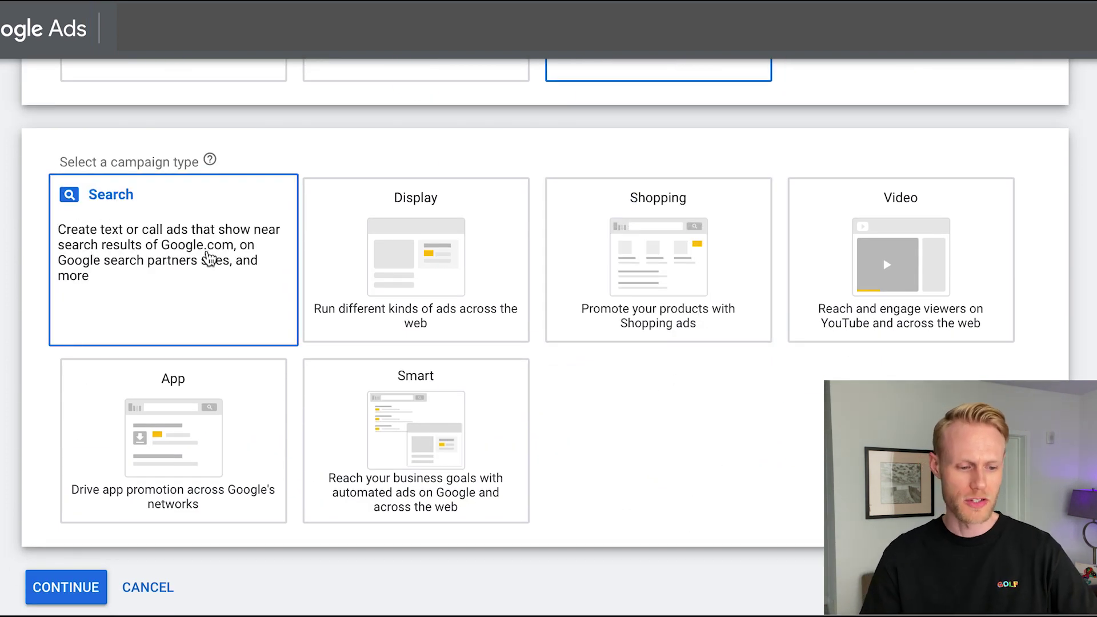
click(209, 258)
scroll(210, 284, down, 3)
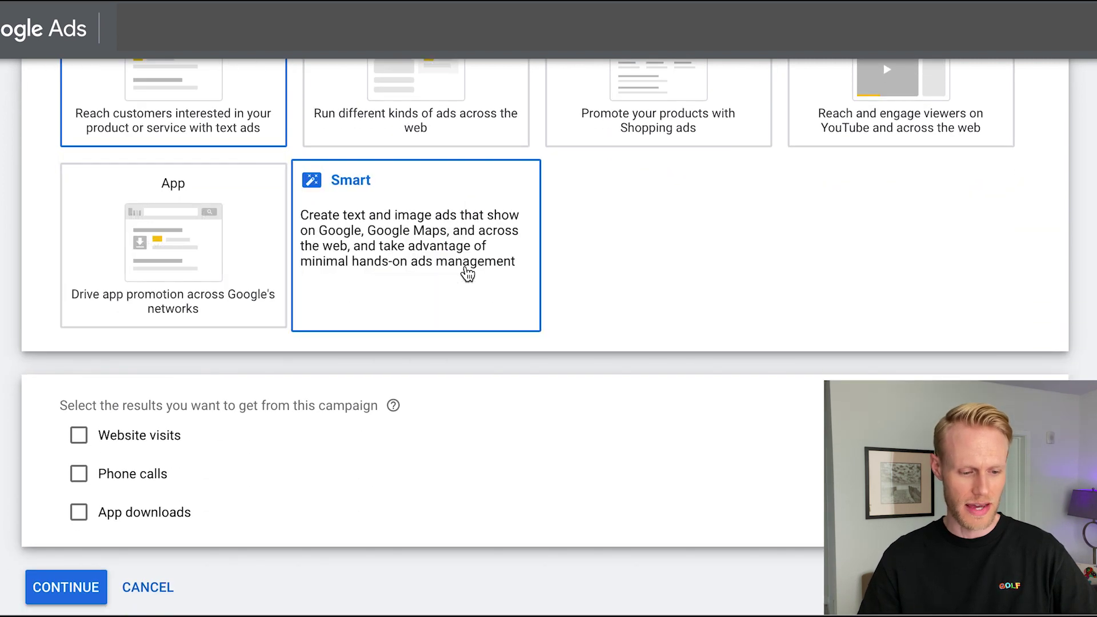
scroll(466, 269, down, 1)
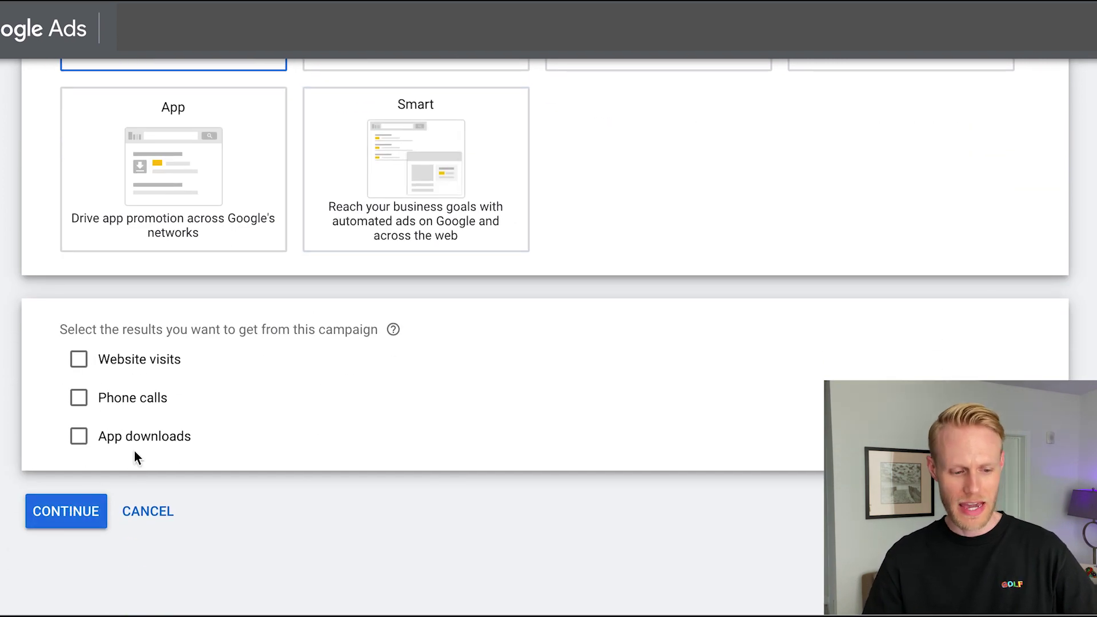
click(70, 520)
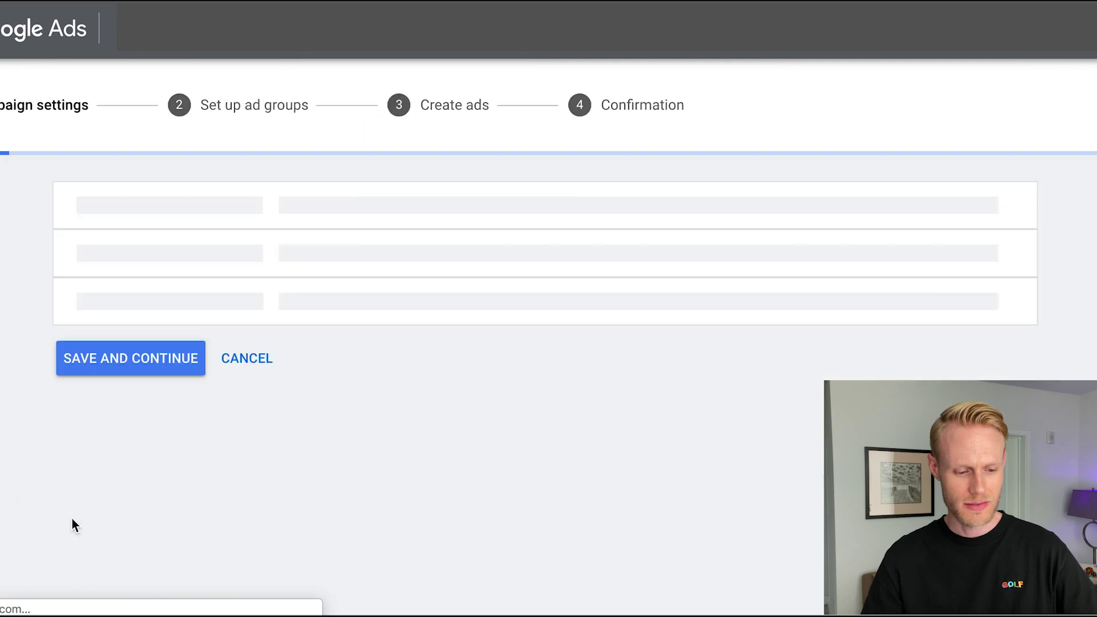
Step: Name the campaign "Search-7-vegan protein"
scroll(639, 379, down, 1)
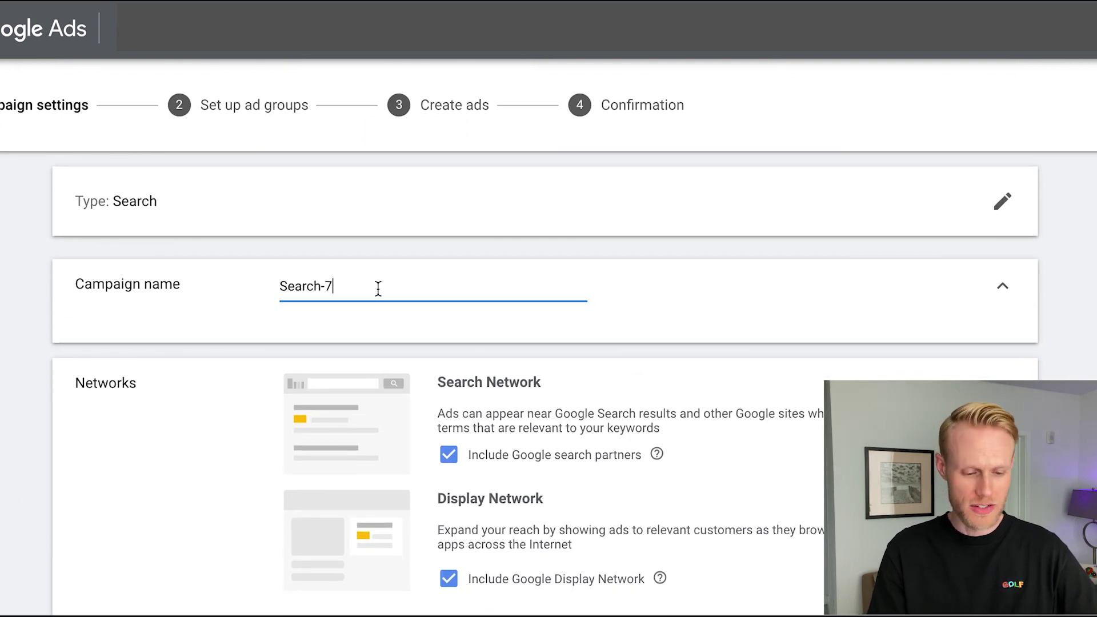
text(-vega)
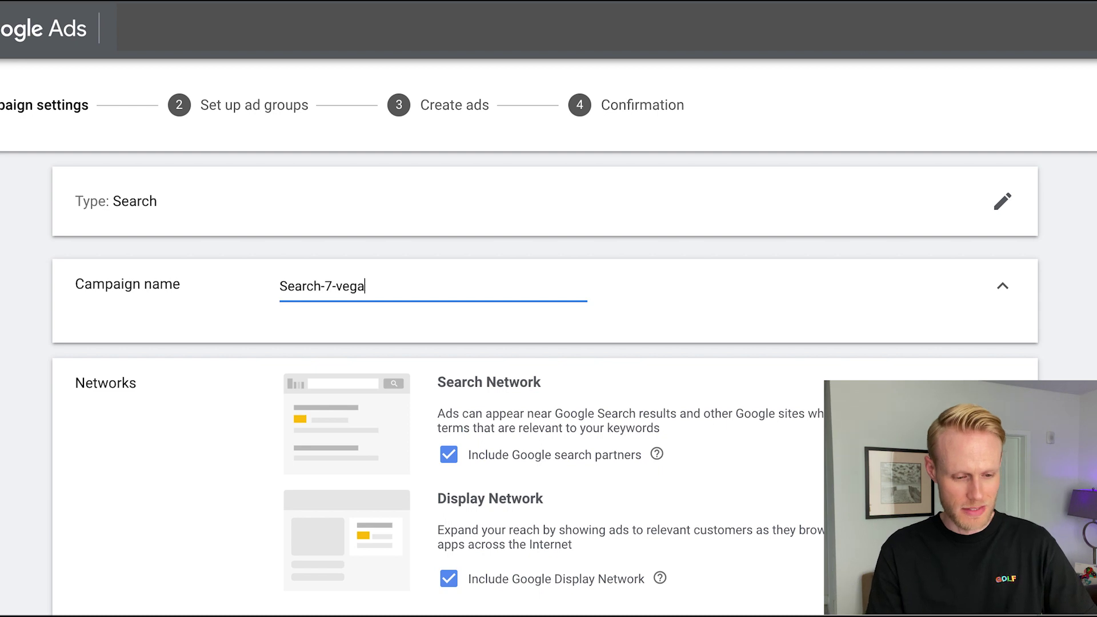
text(n)
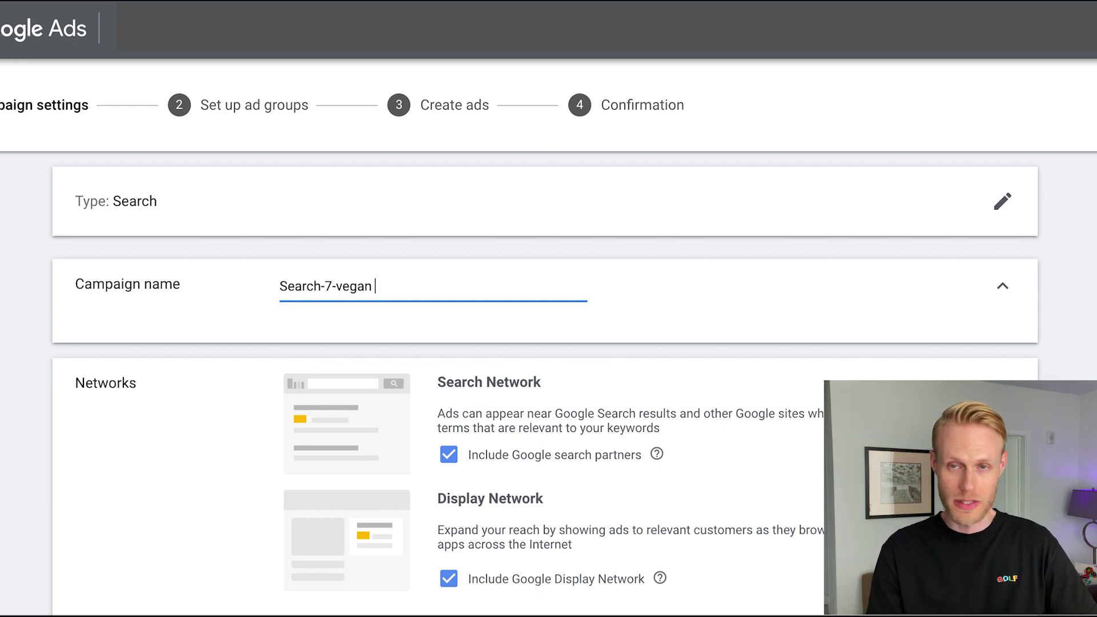
text( protein)
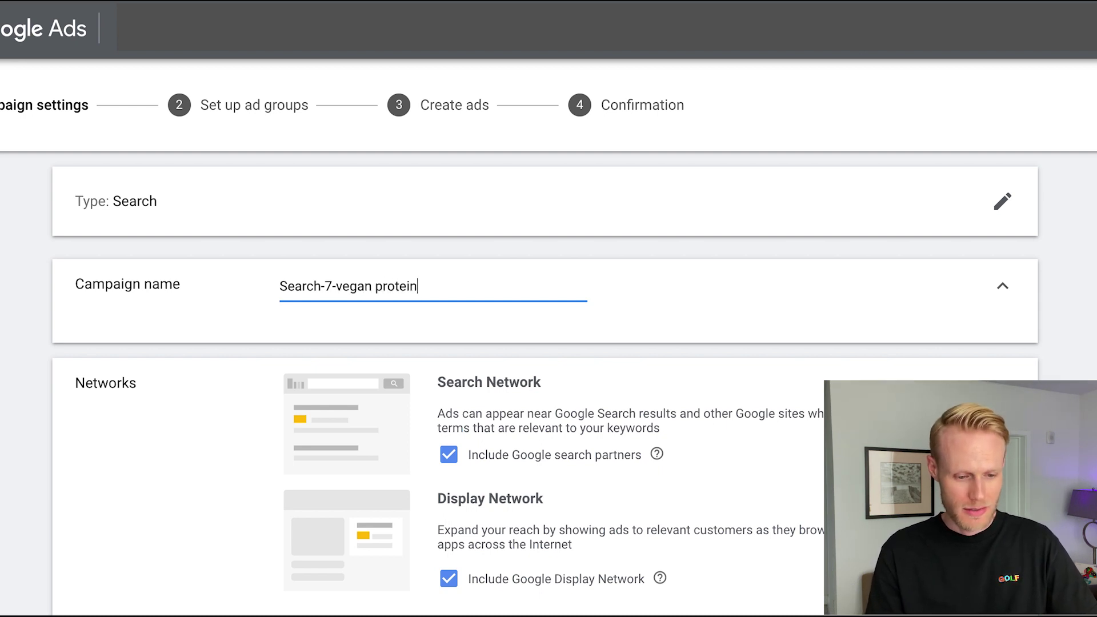
Step: Exclude both the Google Display Network and Google search partners from the campaign's networks
scroll(556, 294, down, 3)
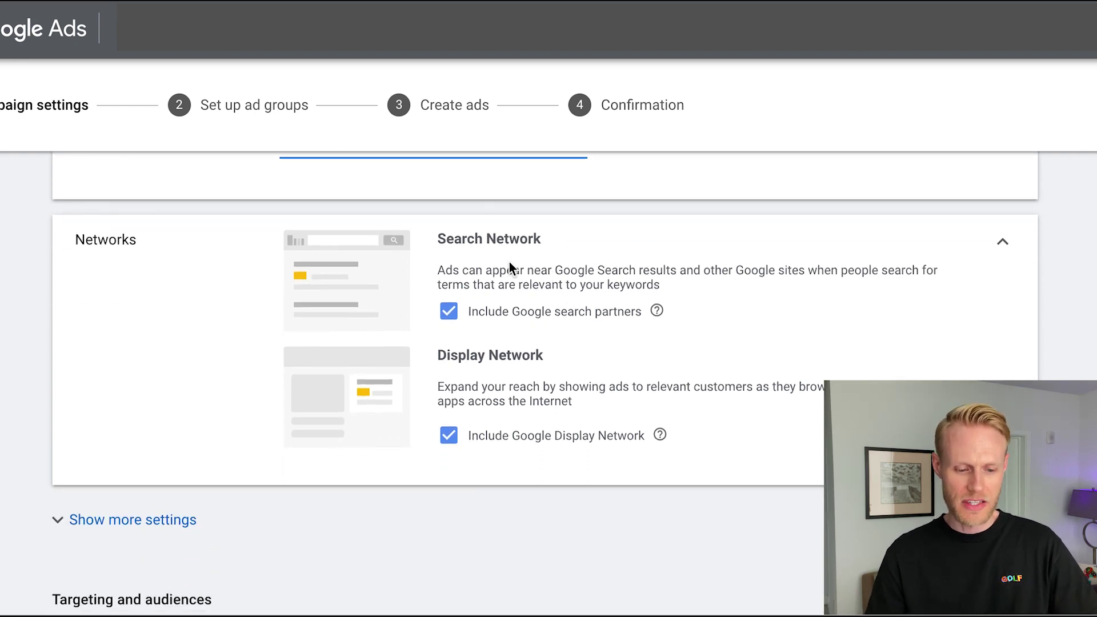
click(451, 438)
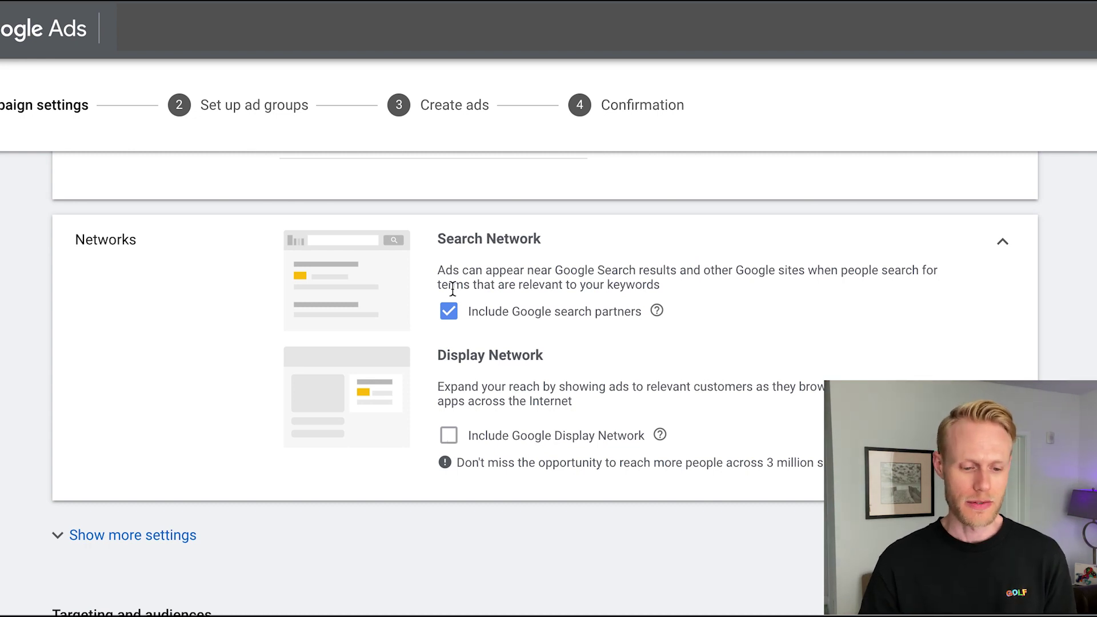
click(448, 311)
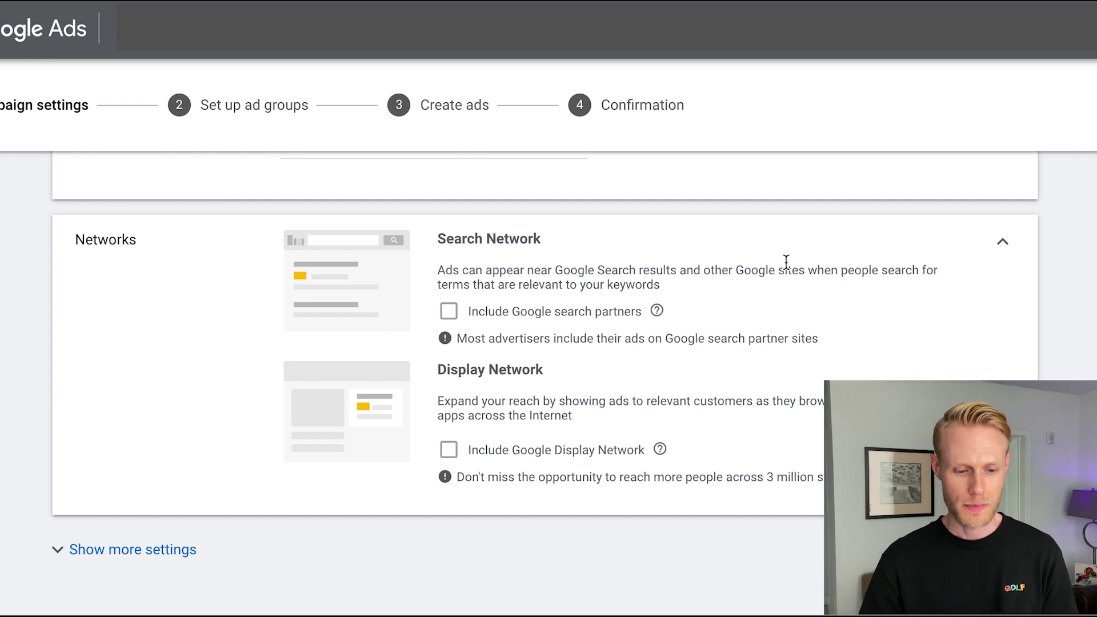
Step: Set the location targeting option to people in or regularly in your targeted locations
scroll(786, 260, down, 5)
scroll(788, 269, down, 4)
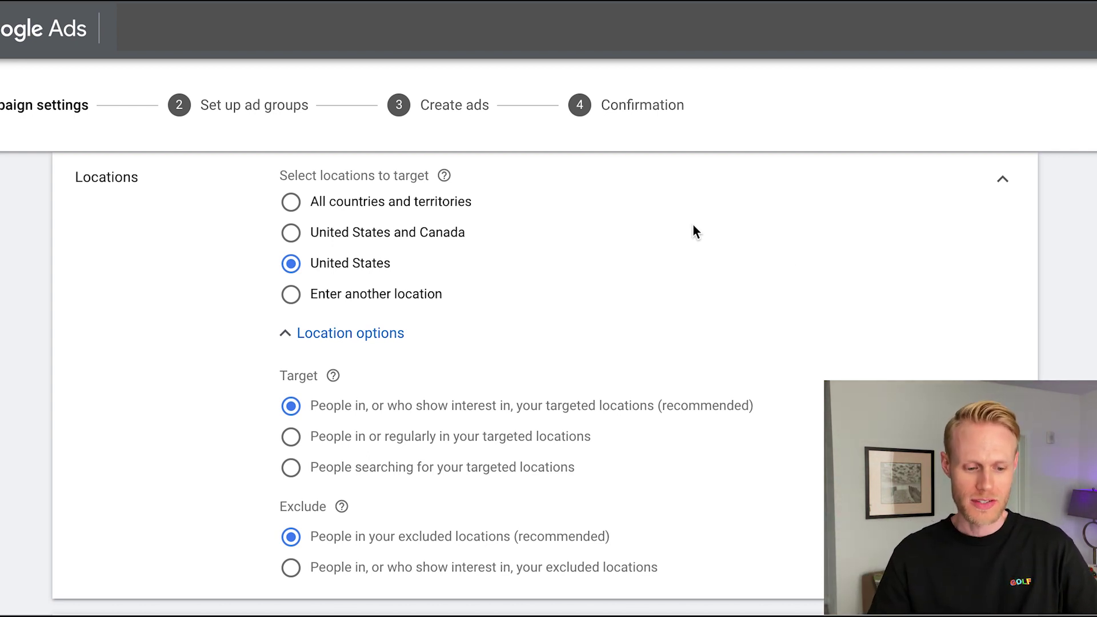
scroll(692, 225, down, 2)
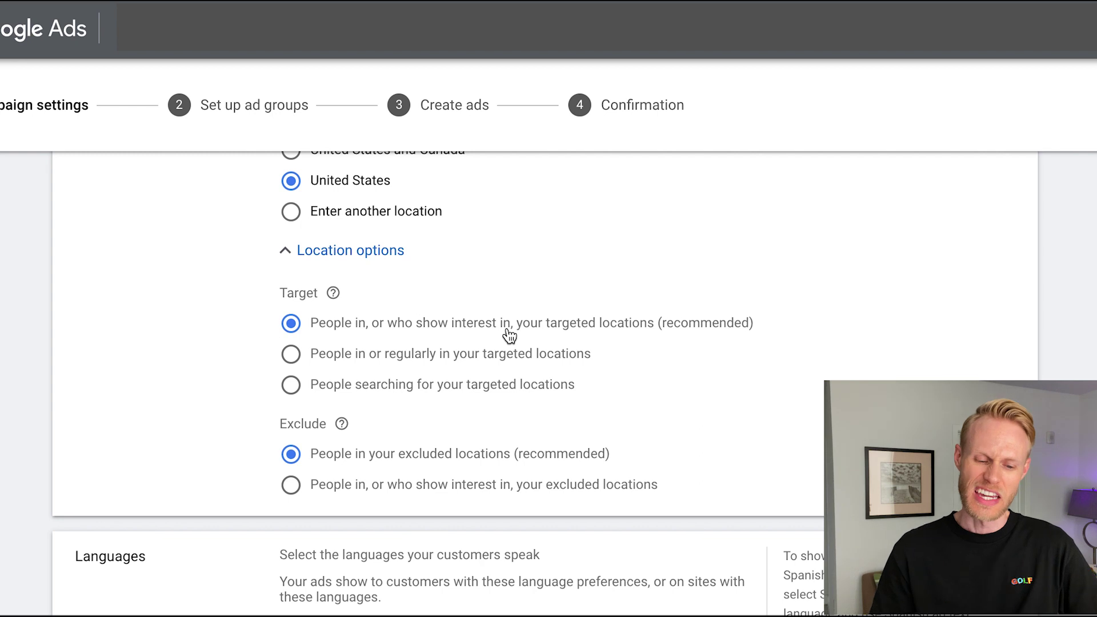
click(291, 354)
Step: Set the campaign's average daily budget to $10
scroll(740, 255, down, 1)
scroll(738, 251, down, 5)
scroll(738, 255, up, 2)
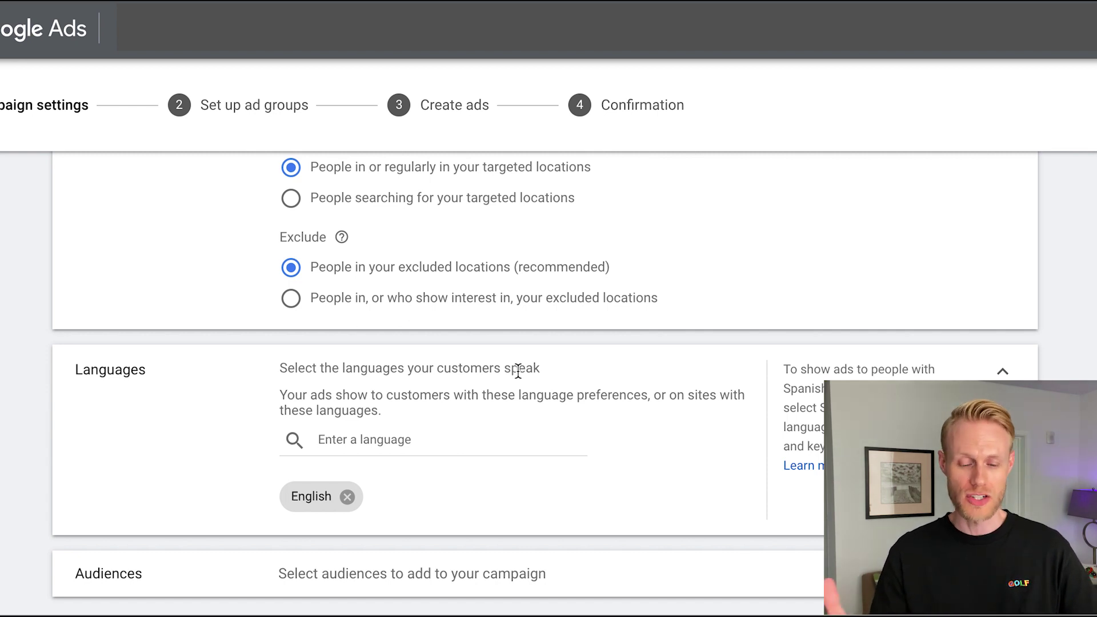
scroll(658, 349, down, 4)
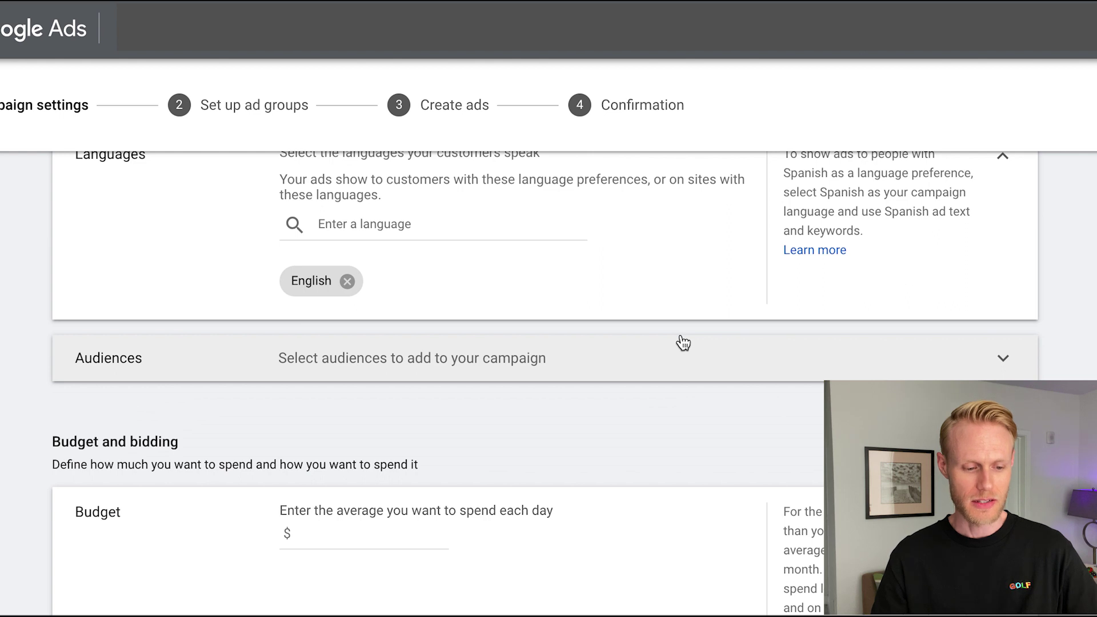
scroll(681, 341, down, 3)
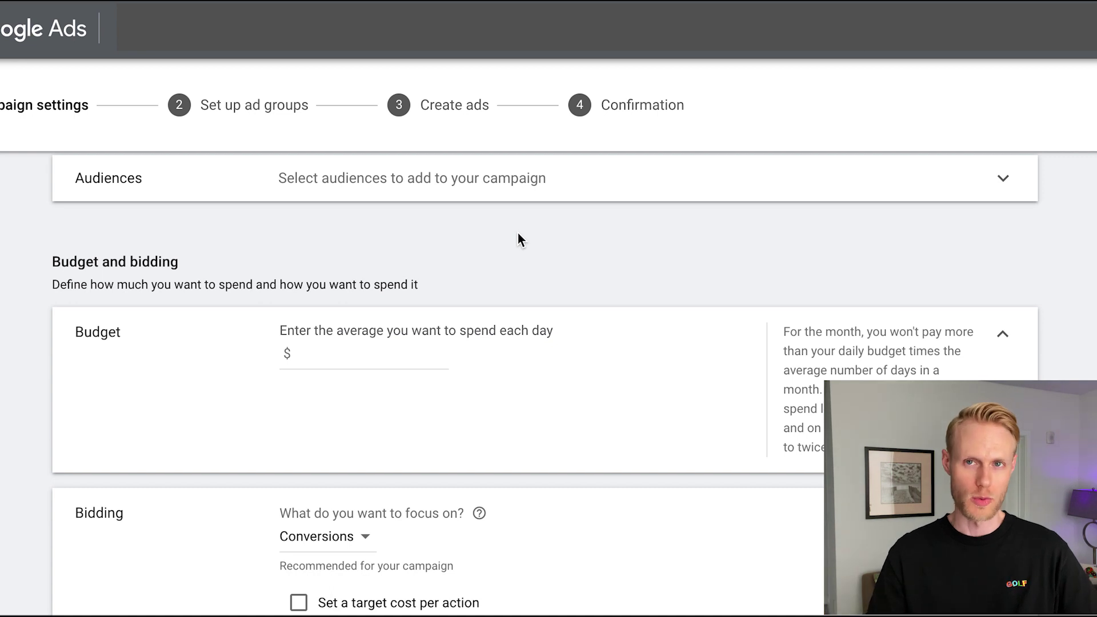
scroll(518, 232, down, 2)
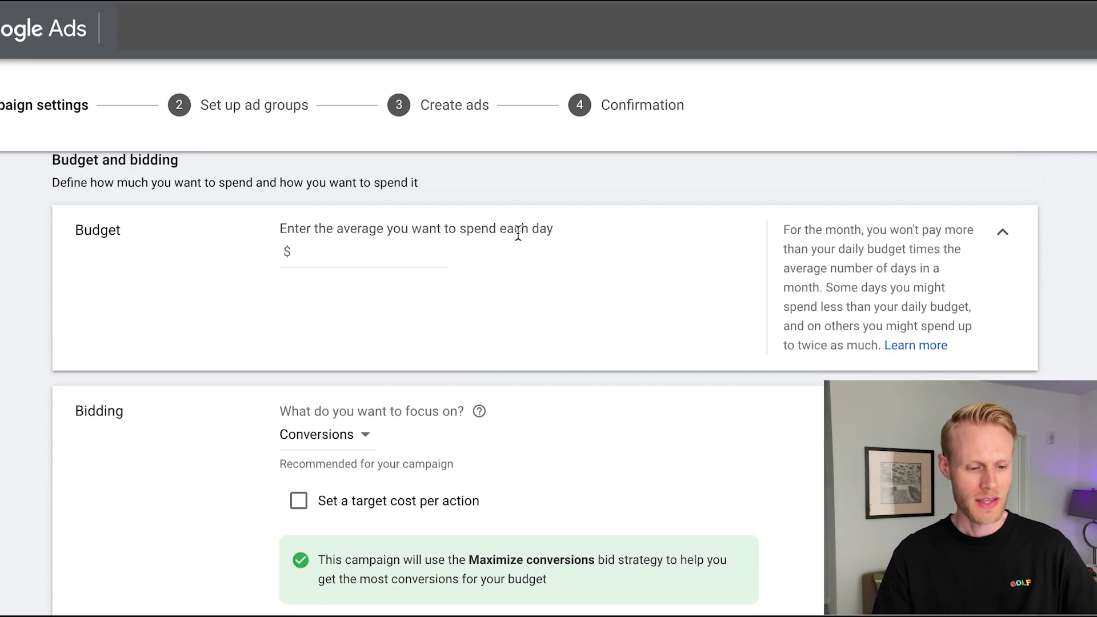
click(370, 252)
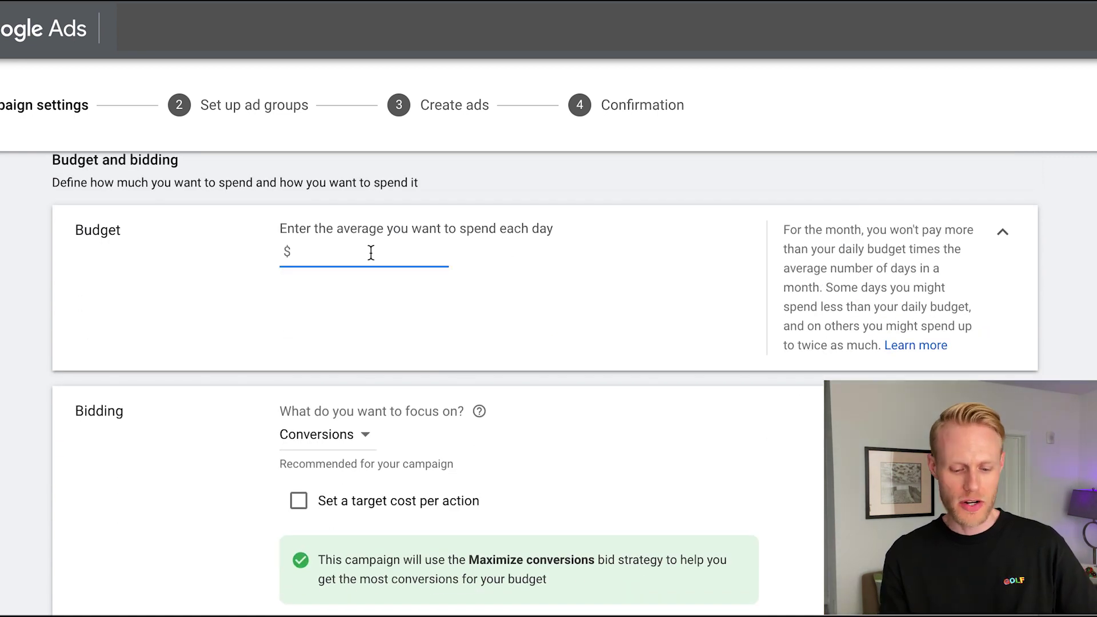
text(10)
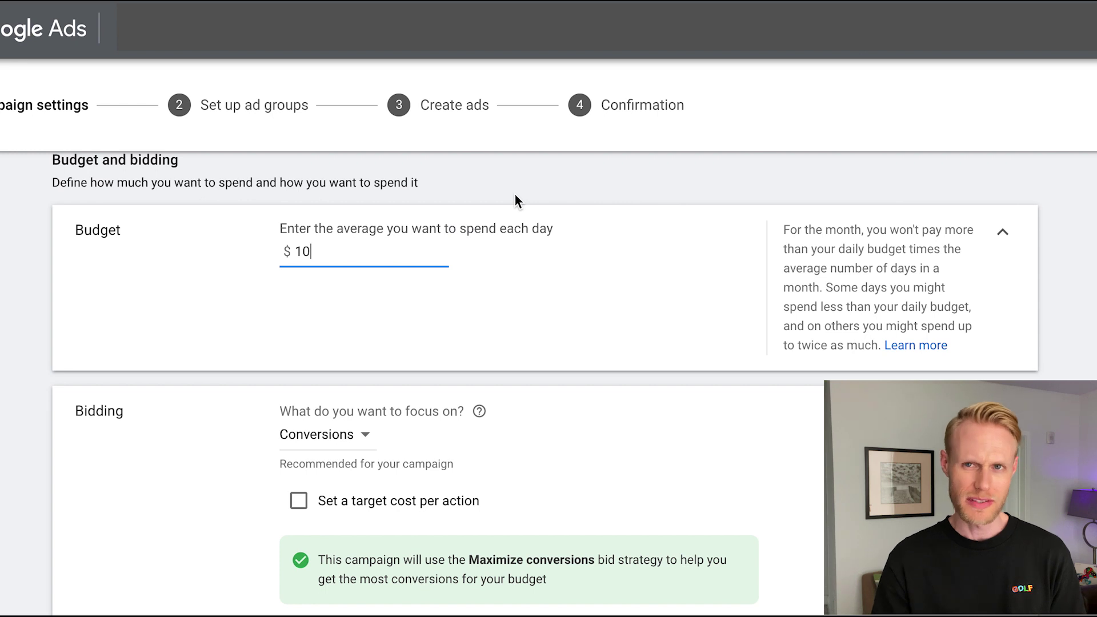
Step: Select Manual CPC directly as the bid strategy and turn off Enhanced CPC
scroll(693, 276, down, 3)
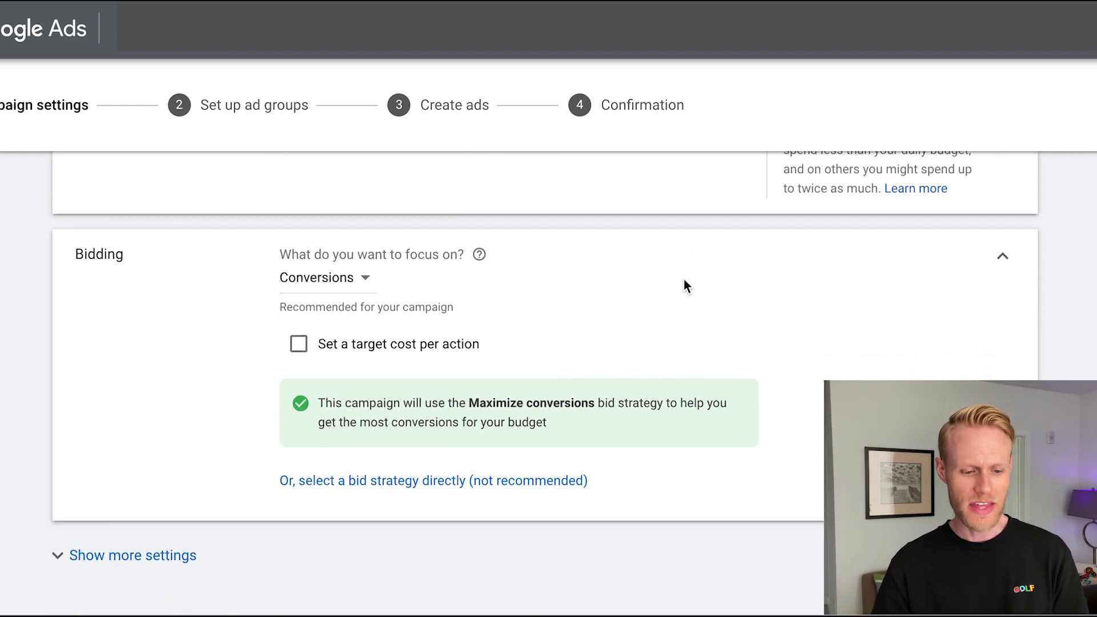
click(359, 280)
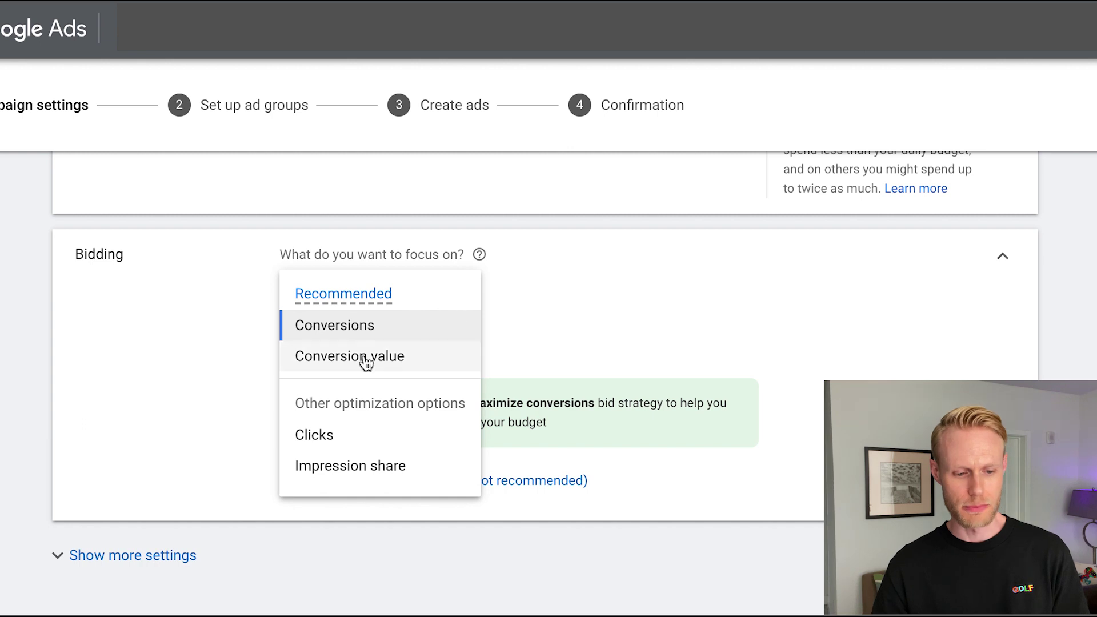
click(675, 318)
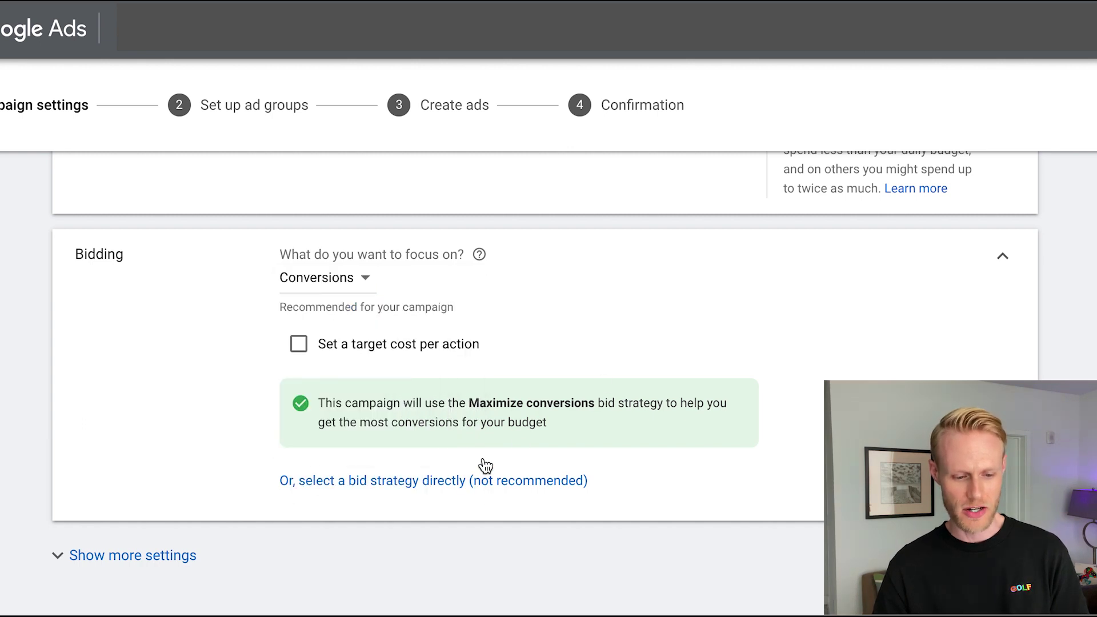
click(448, 480)
click(398, 328)
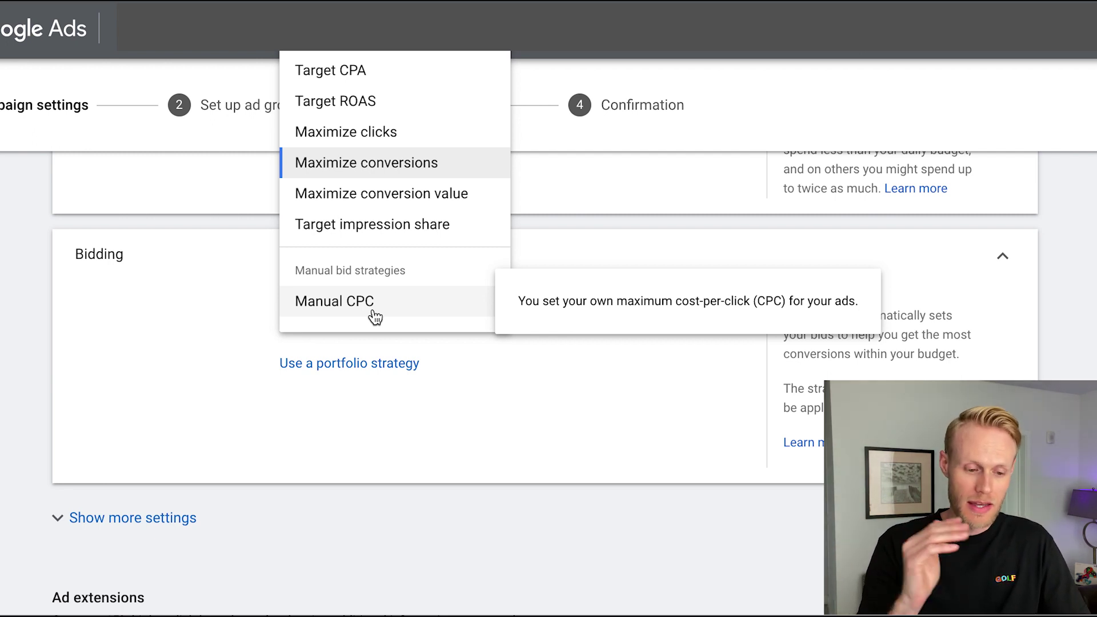
click(374, 317)
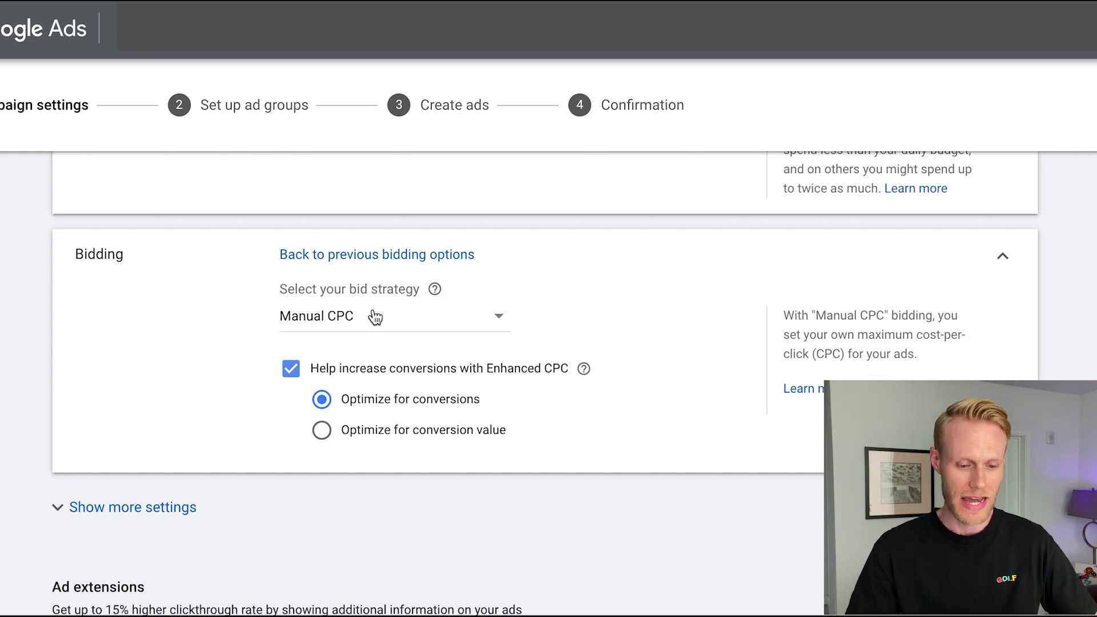
click(291, 371)
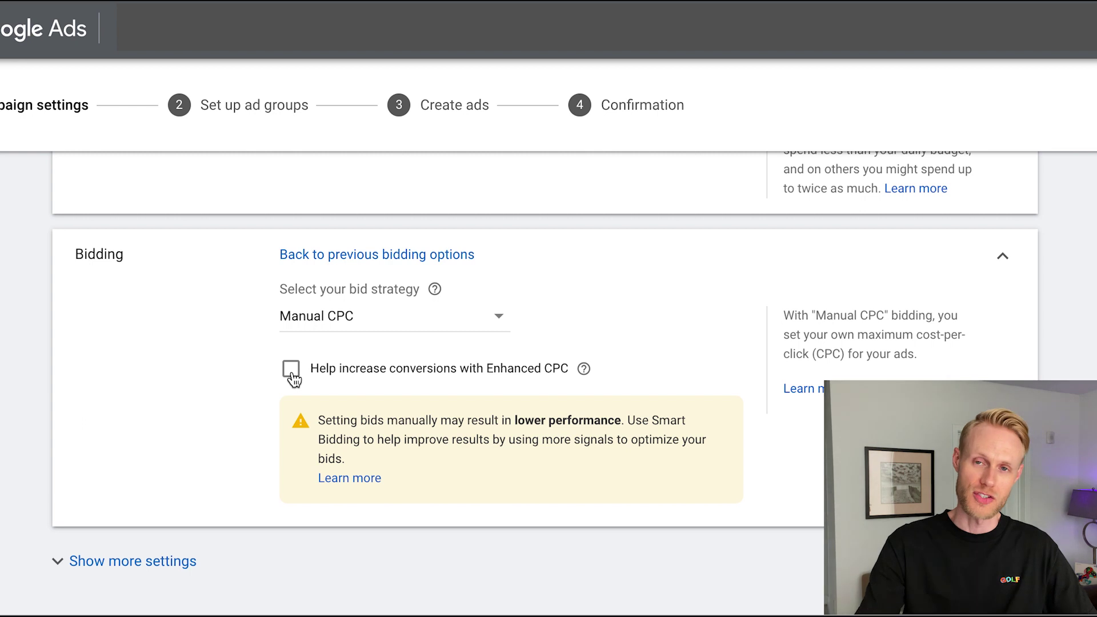
Step: Save the campaign settings without adding any ad extensions and continue to the ad group setup
scroll(293, 377, down, 6)
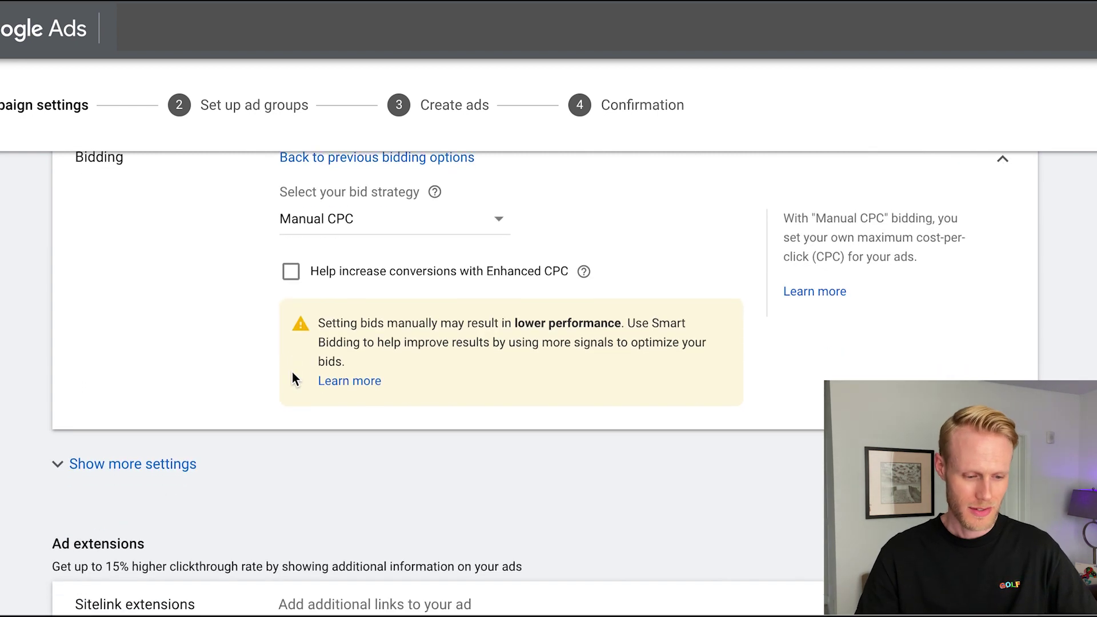
scroll(294, 380, down, 1)
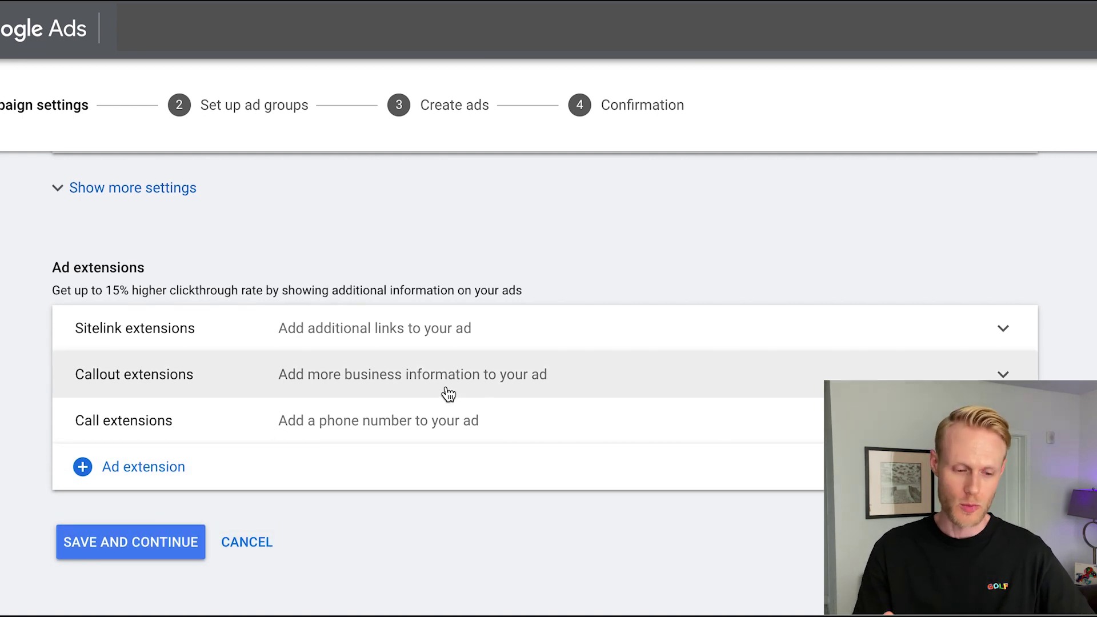
click(161, 542)
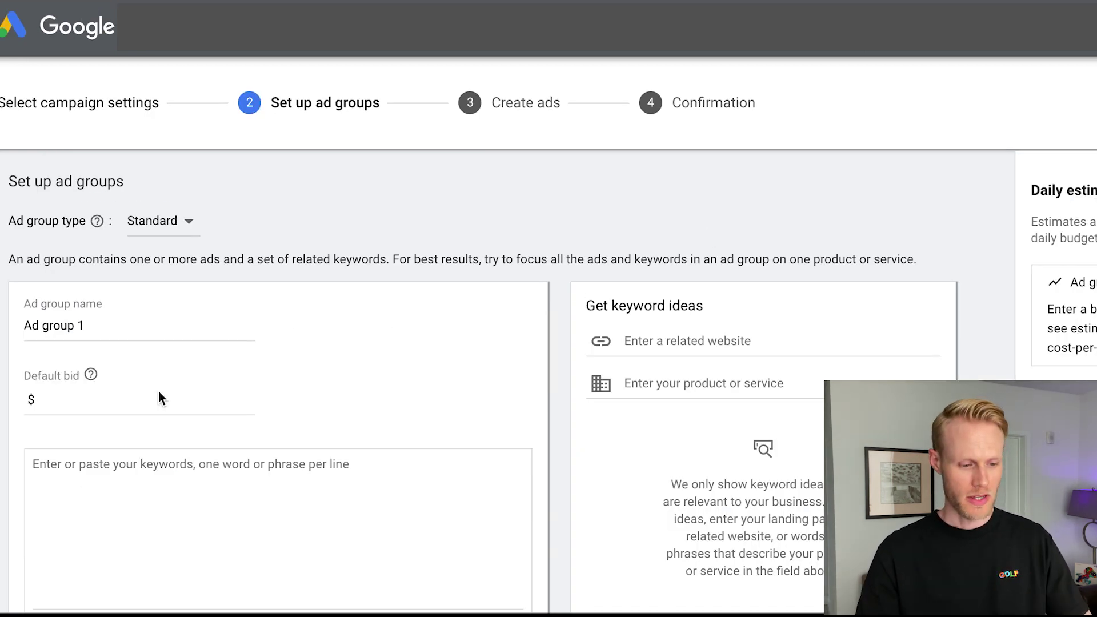
Step: Name the ad group "Ad group 1 - vegan protein powder" and set its default bid to $1
click(113, 326)
text(- )
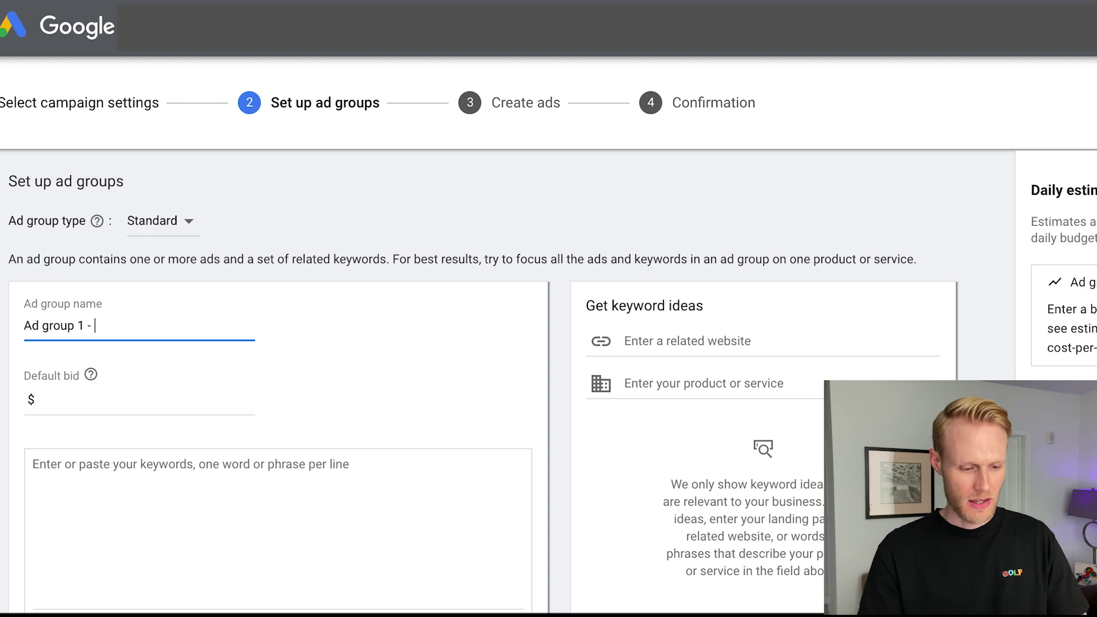
text(vegan prote)
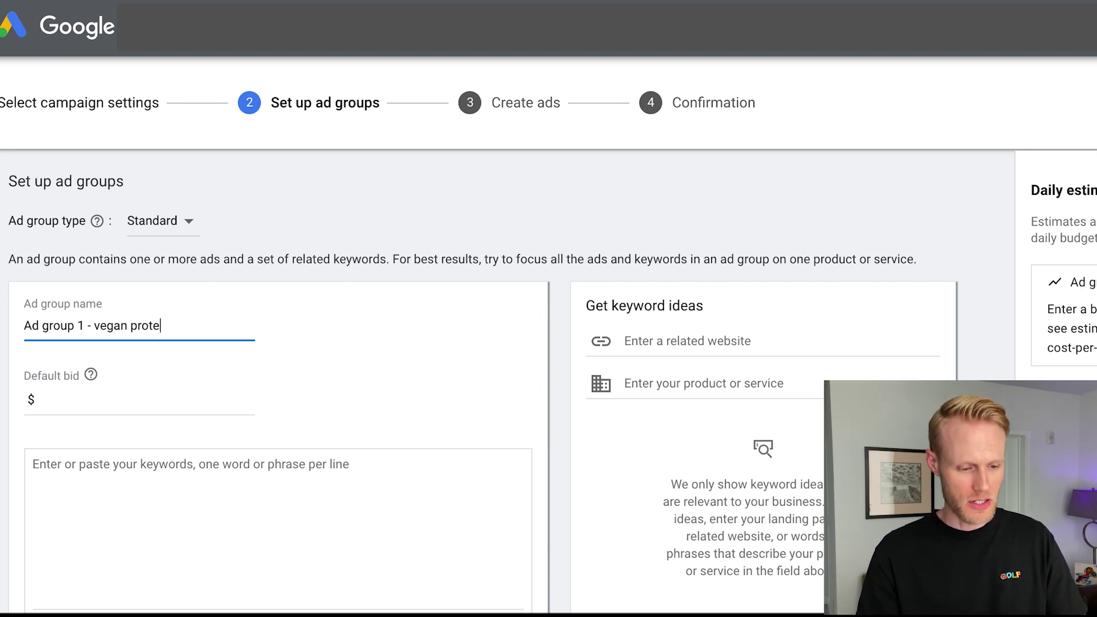
text(in powder)
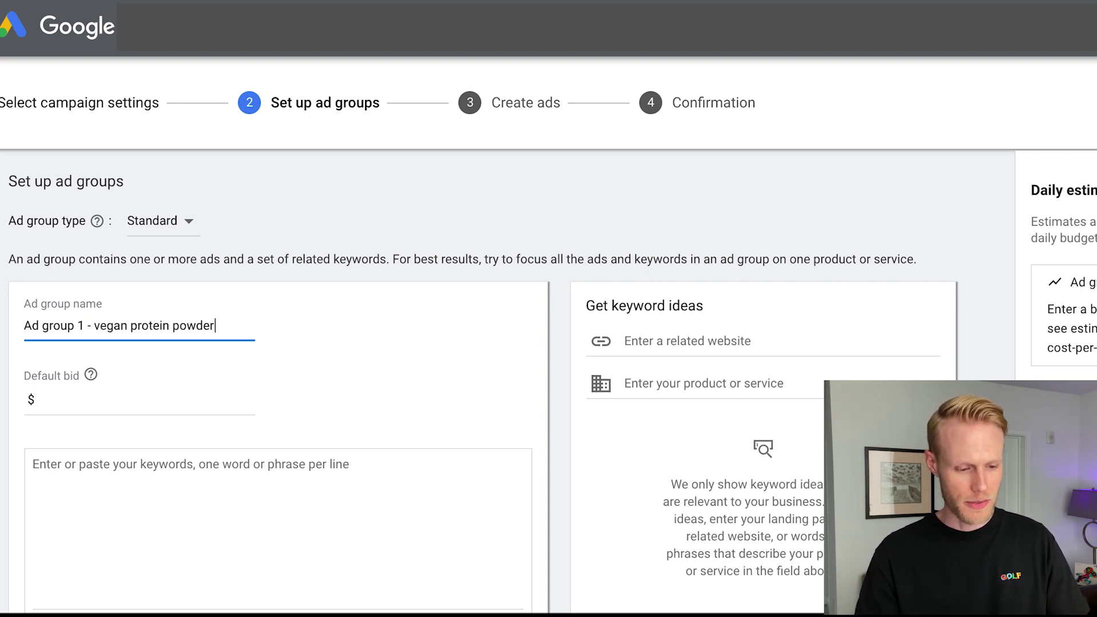
click(78, 399)
text(1)
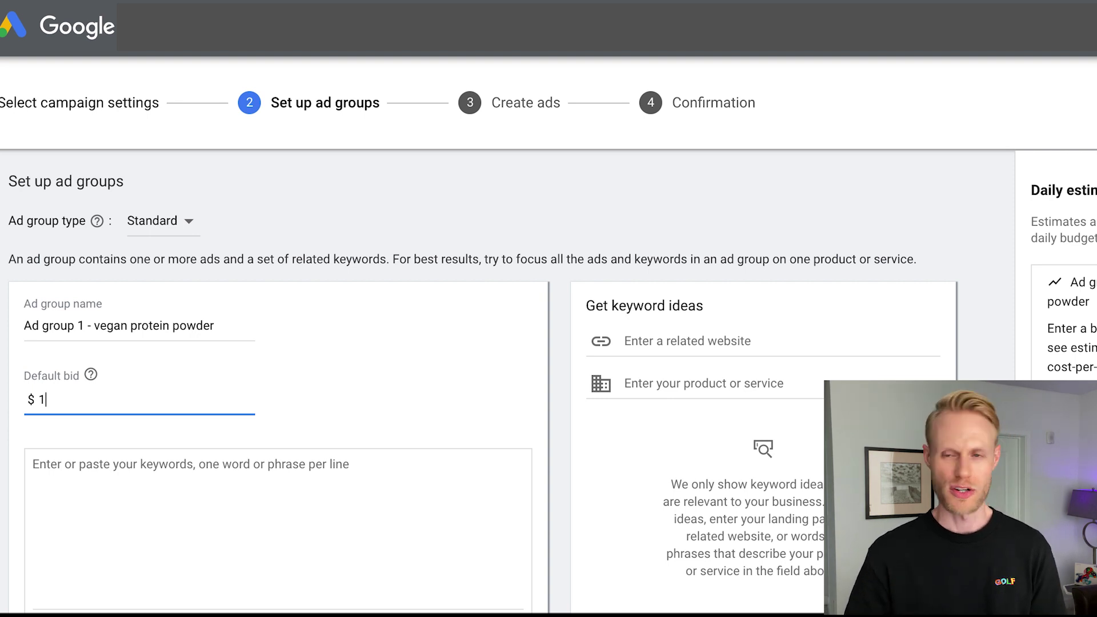
Step: Switch to the keyword wrapper tool and copy the modified broad, phrase and exact match versions of "vegan protein powder"
scroll(238, 472, down, 3)
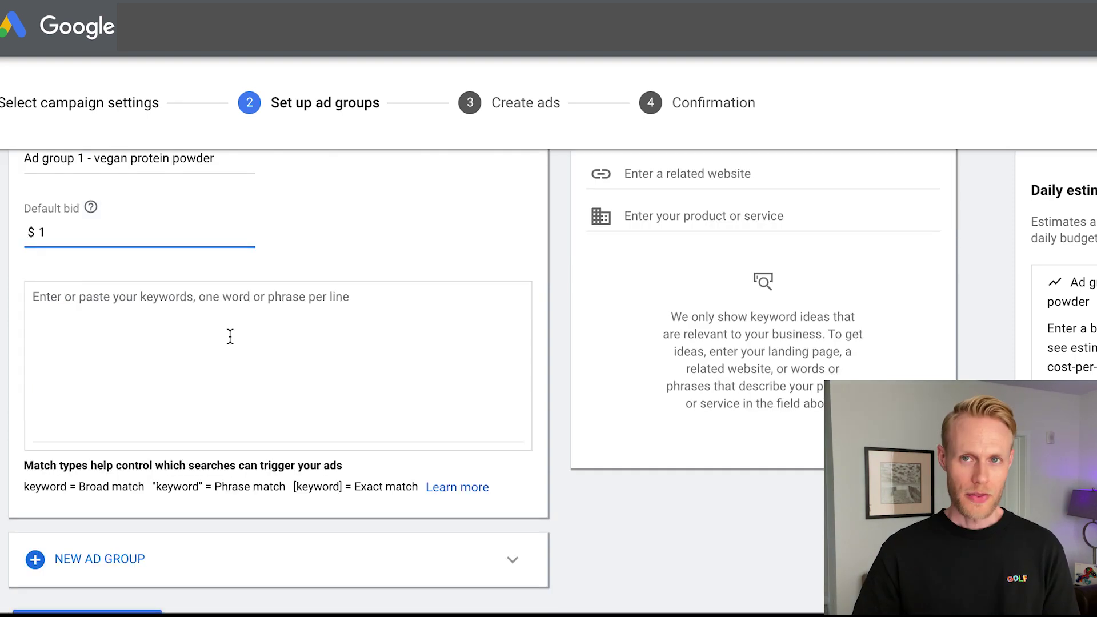
click(150, 326)
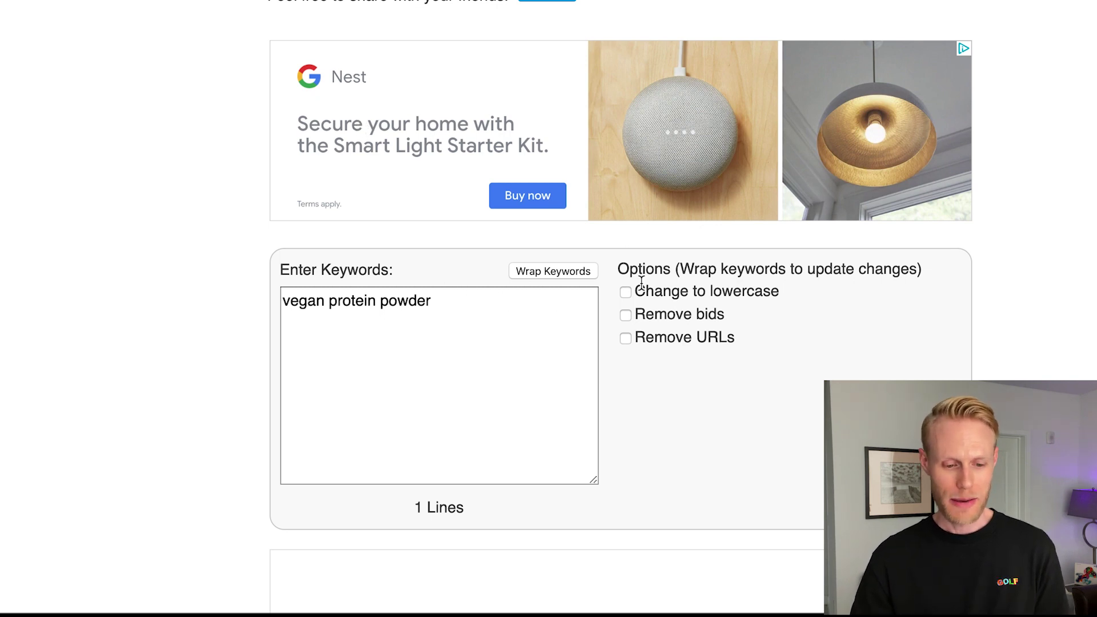
scroll(637, 284, down, 5)
scroll(642, 282, down, 9)
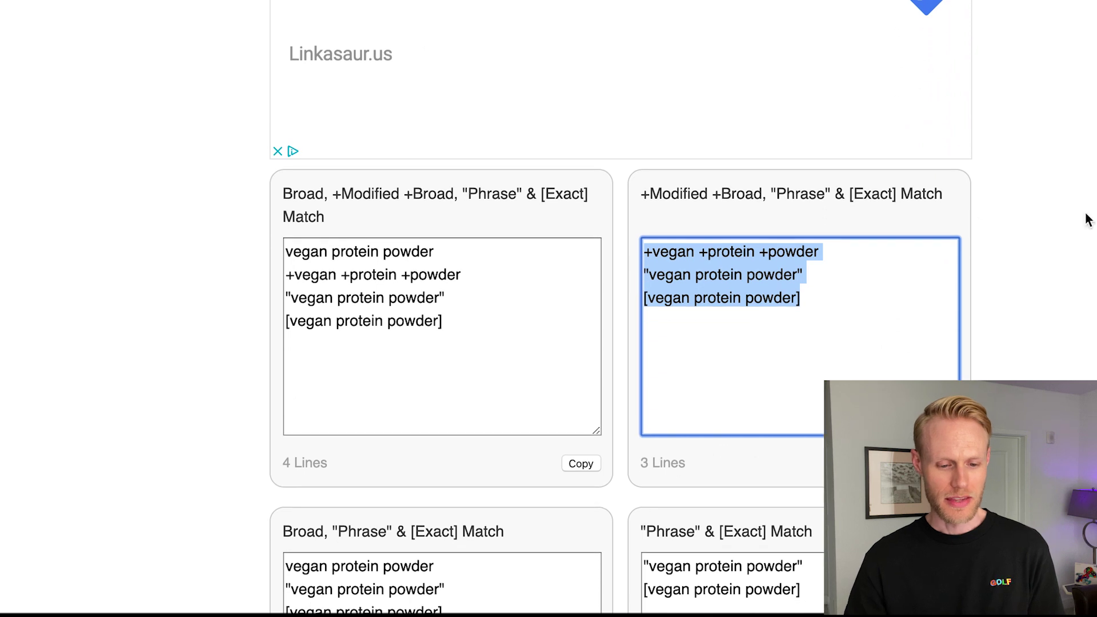
click(1081, 231)
scroll(781, 322, down, 5)
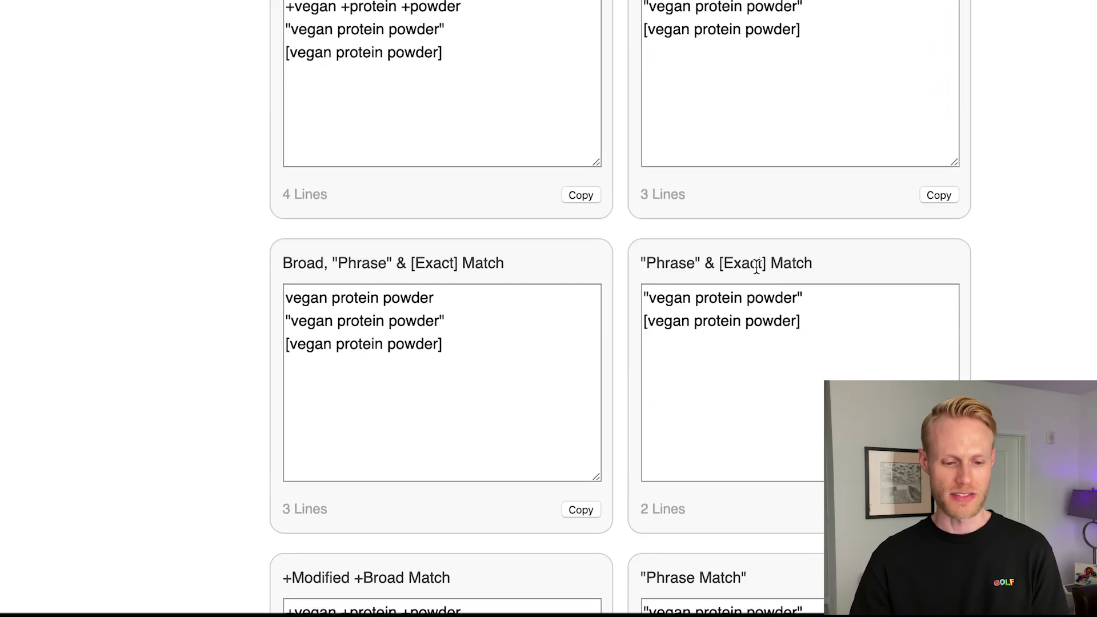
scroll(754, 335, up, 5)
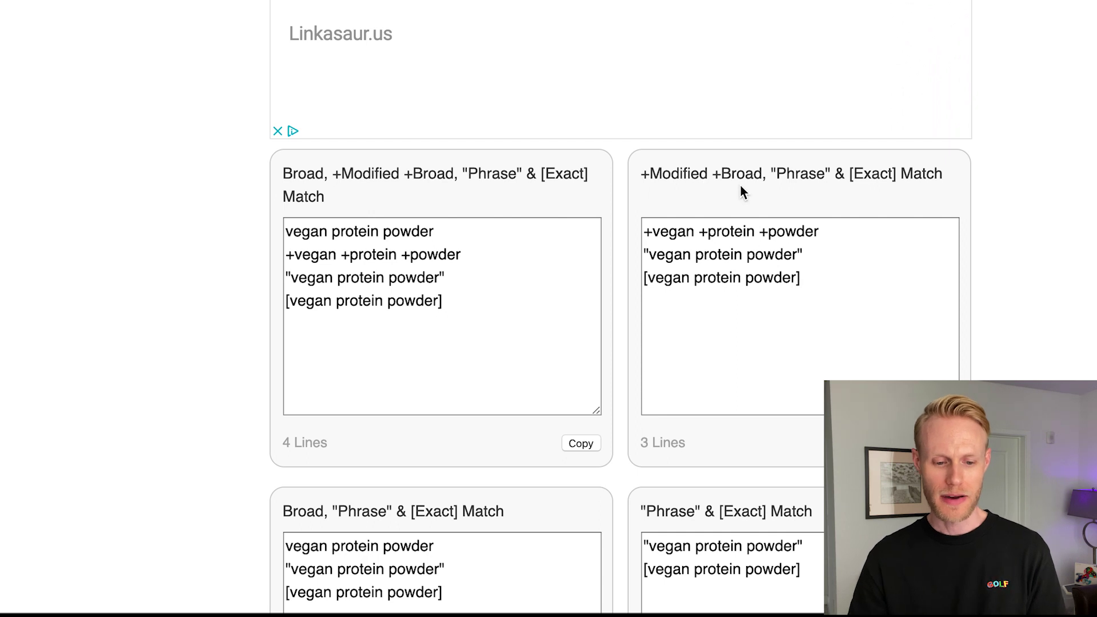
drag(818, 284, 608, 228)
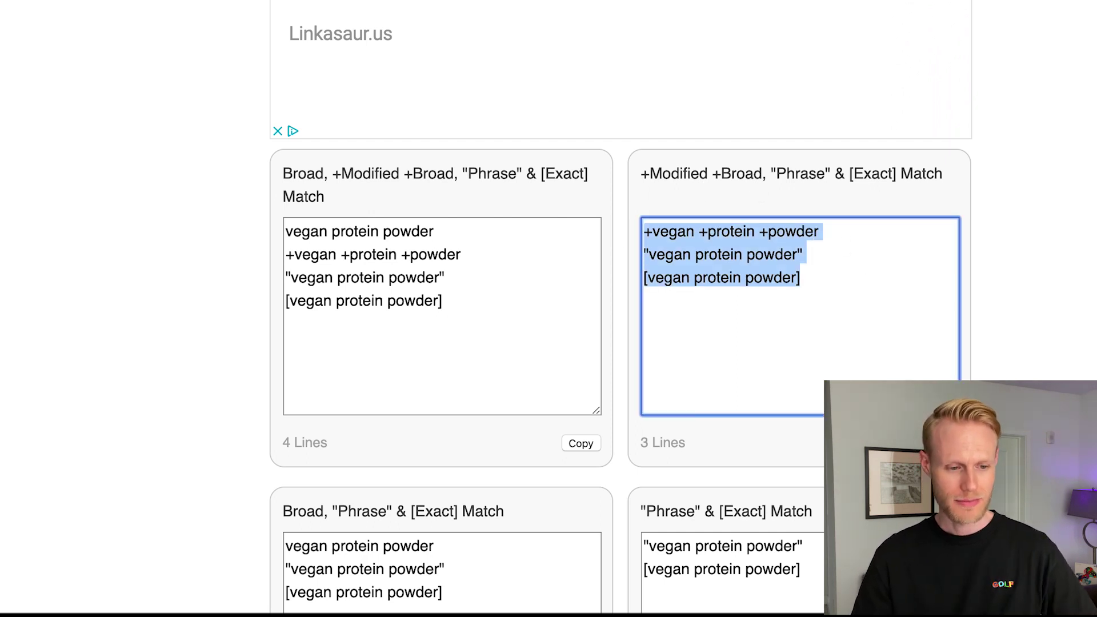
key(ctrl+c)
Step: Back in Google Ads, add +vegan +protein +powder, "vegan protein powder" and [vegan protein powder] as the ad group's keywords and continue to ad creation
key(ctrl+Tab)
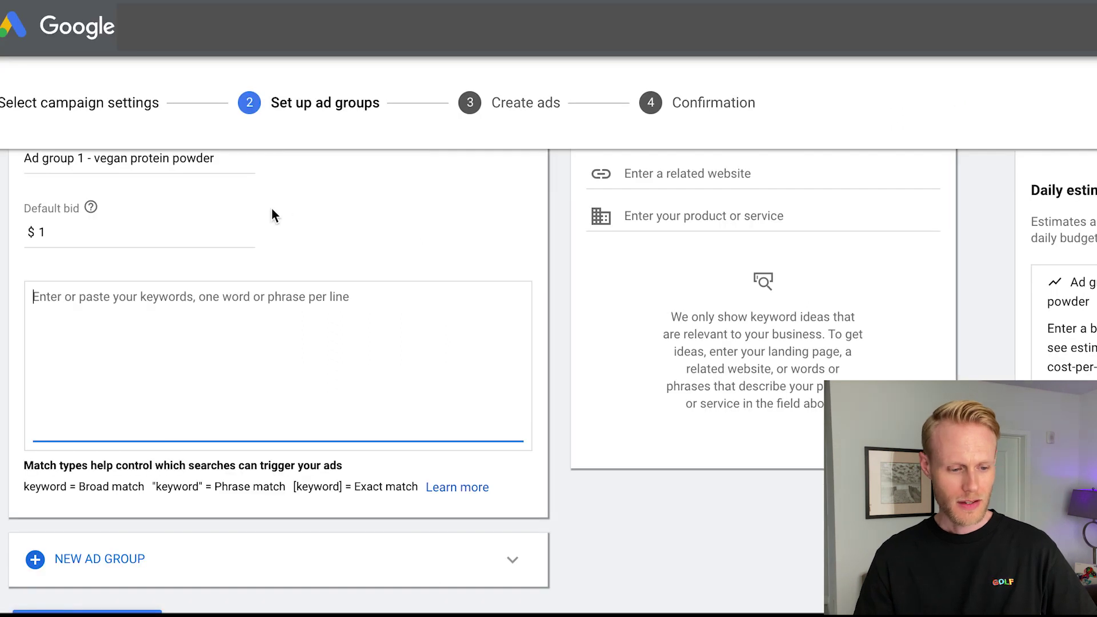
key(ctrl+v)
scroll(524, 436, down, 2)
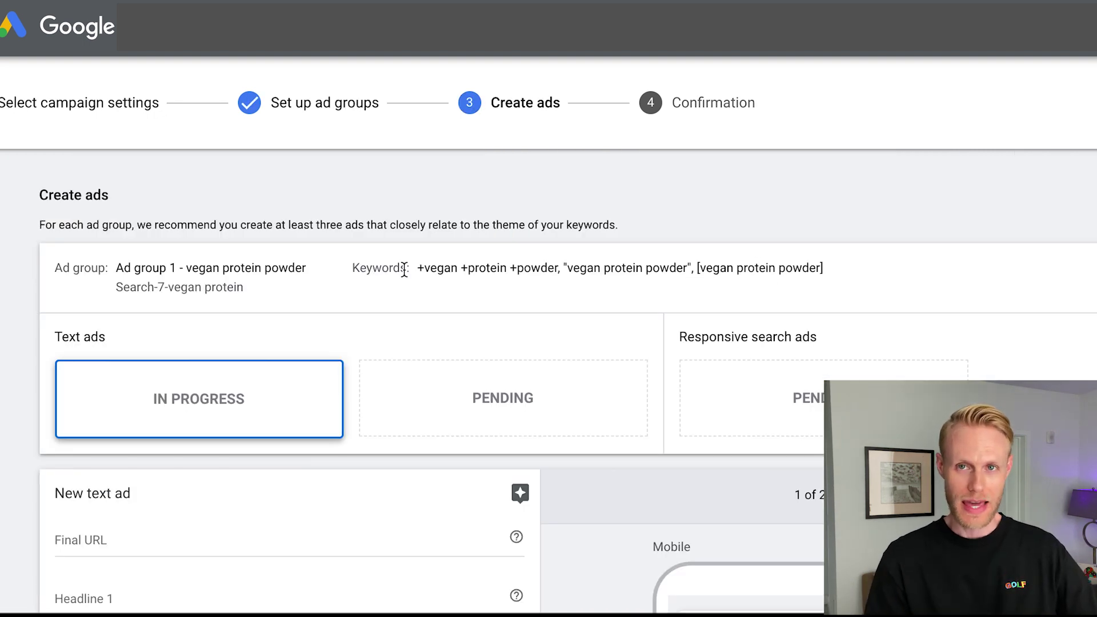
scroll(404, 269, down, 4)
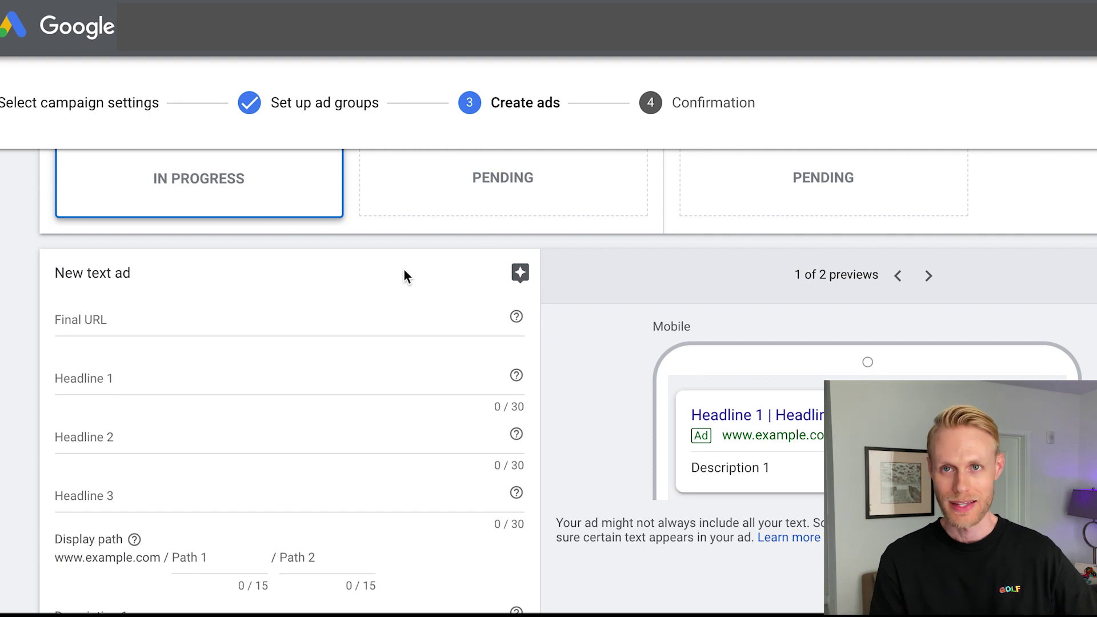
click(209, 315)
key(ctrl+v)
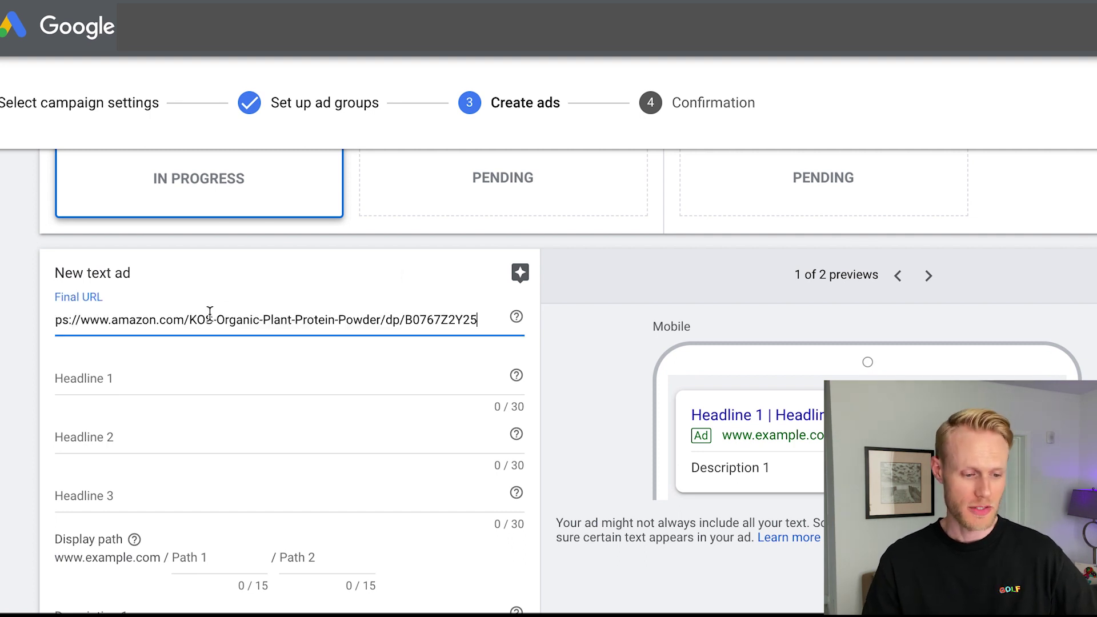
click(12, 296)
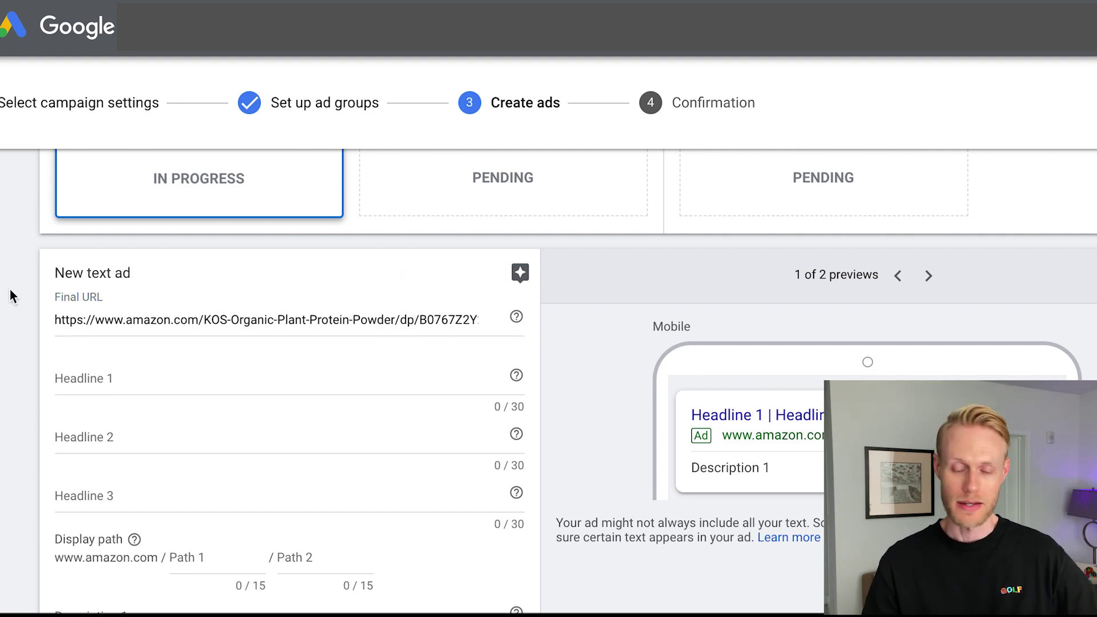
Step: Enter "Vegan Protein Powder" as Headline 1 and "Extra 15% Off Today" as Headline 2 of the text ad
scroll(174, 377, down, 1)
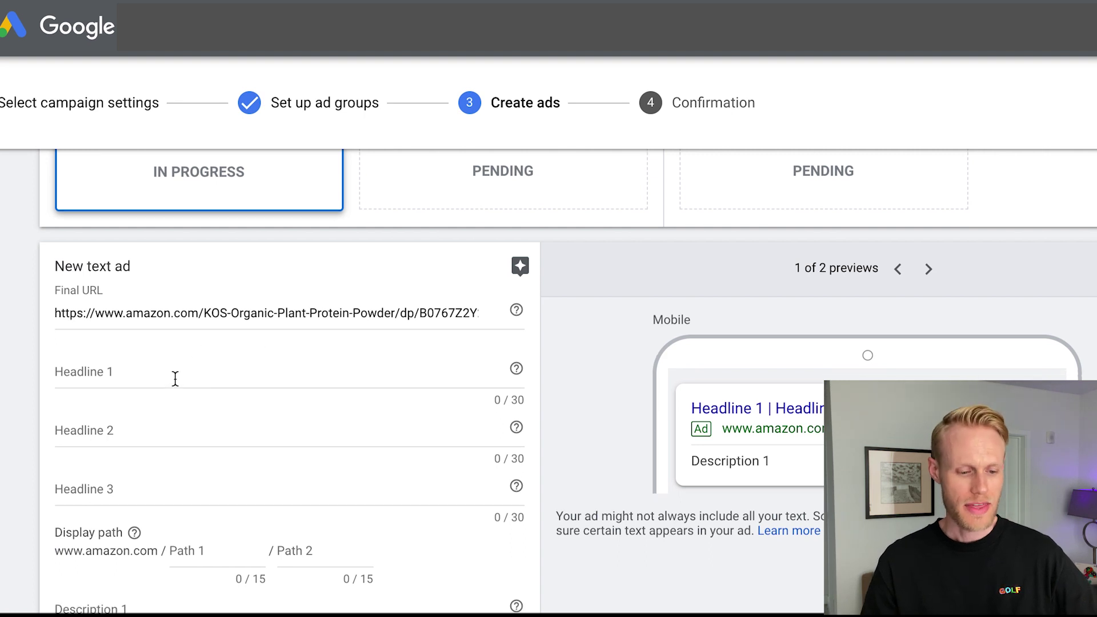
click(113, 333)
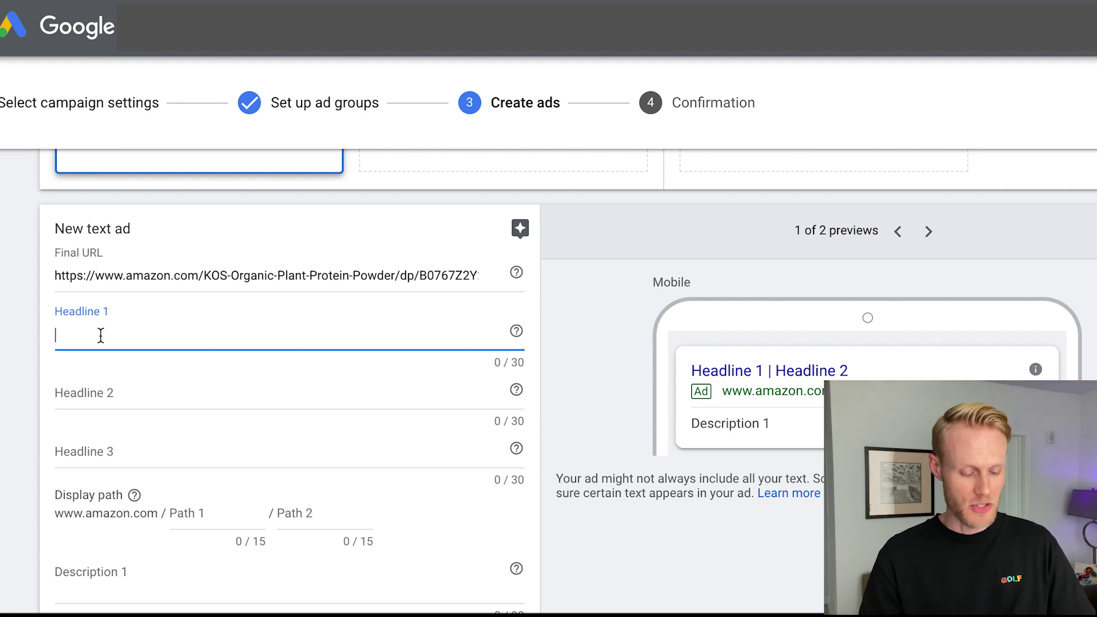
key(ctrl+v)
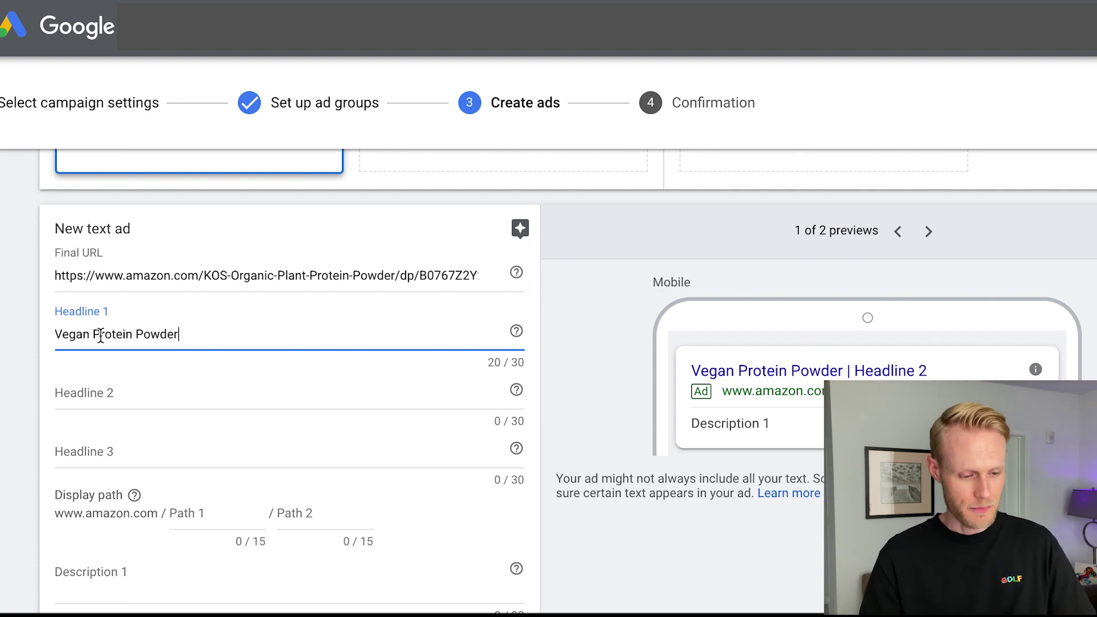
click(99, 390)
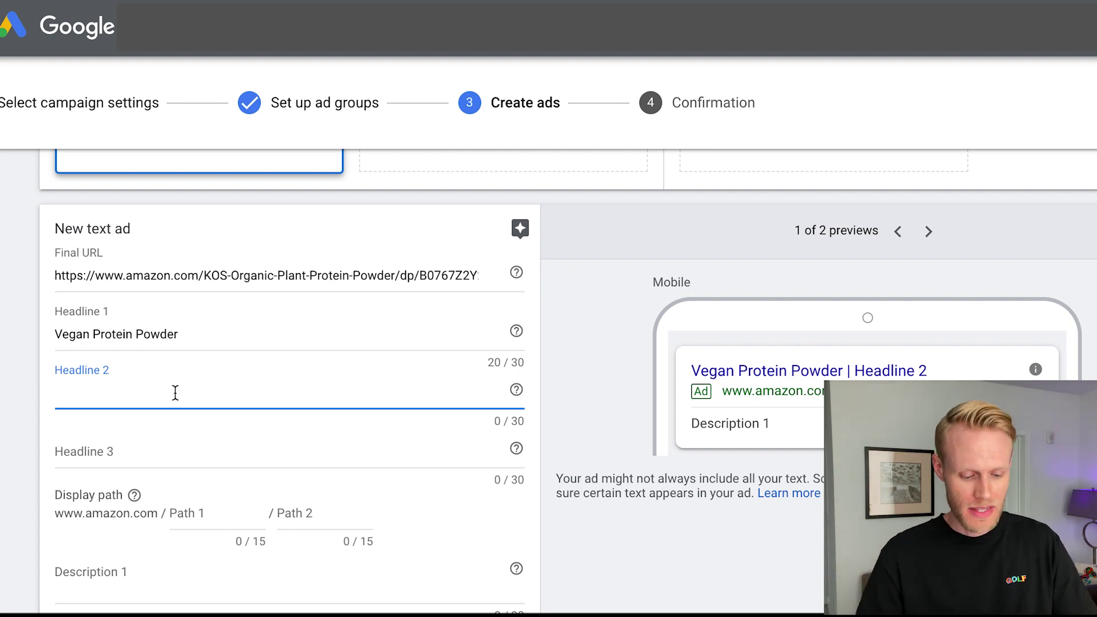
text(Extra 15)
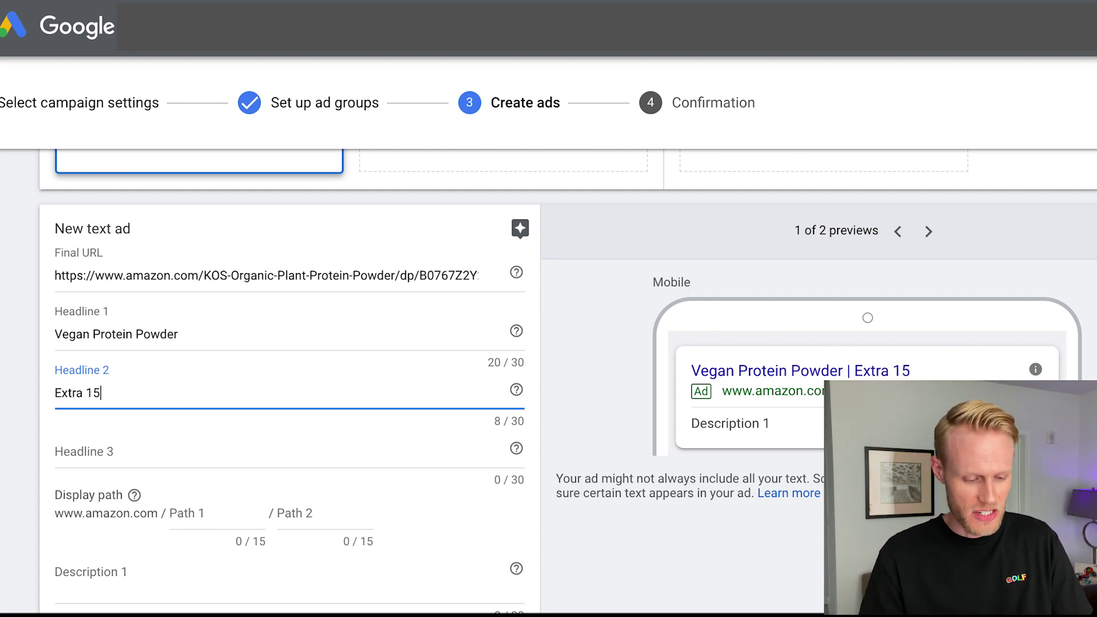
text(% Off Today)
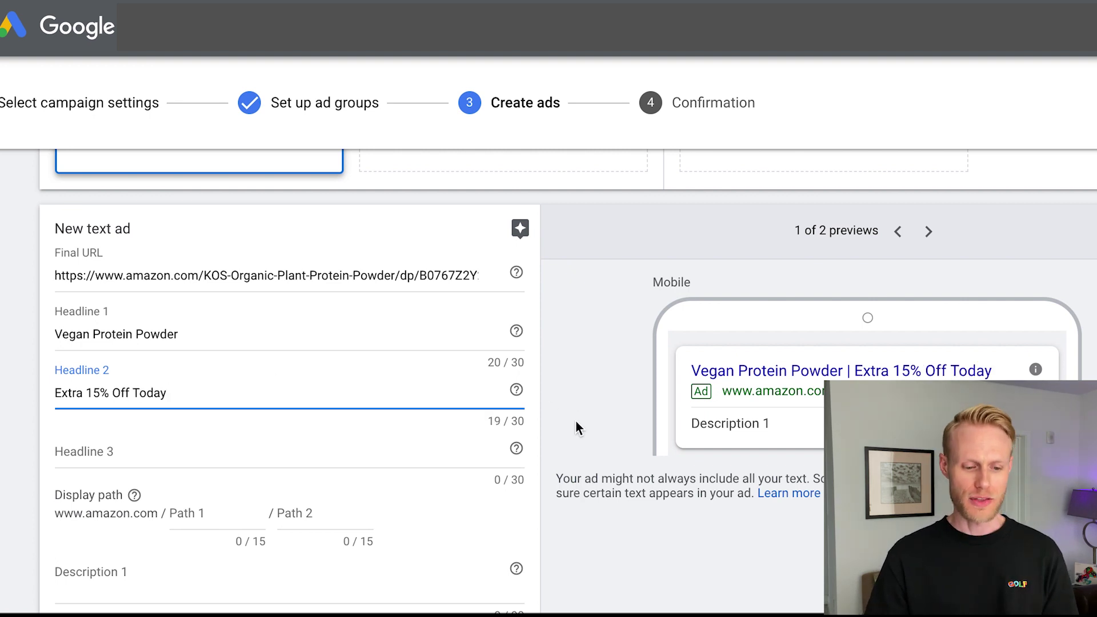
Step: Try "Amazon.com" as Headline 3 of the text ad and clear the field again
mouse_move(516, 460)
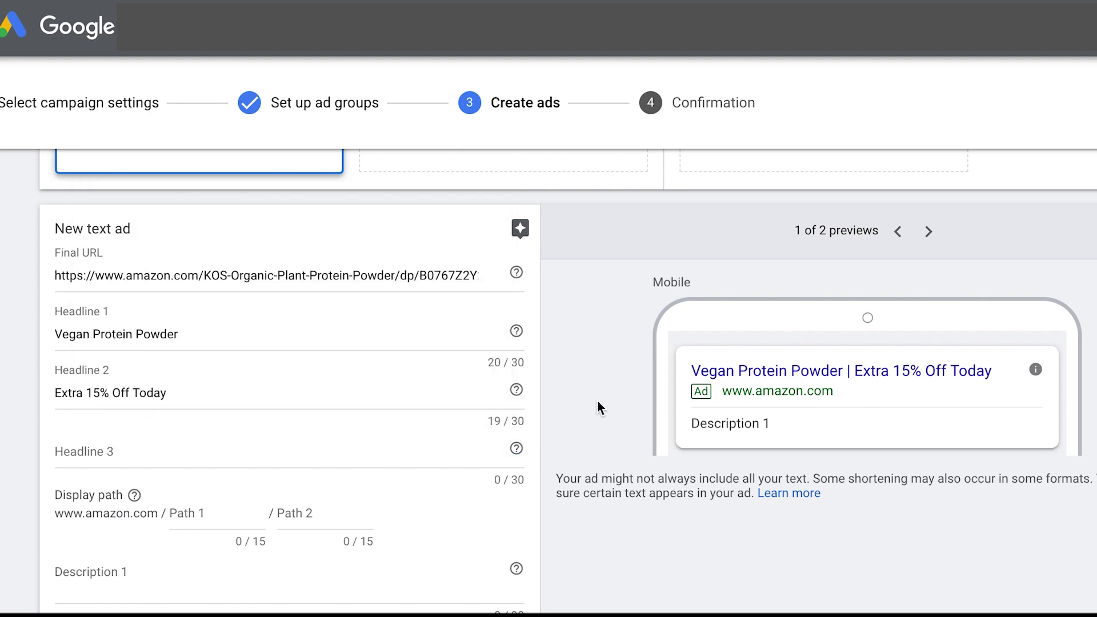
click(93, 450)
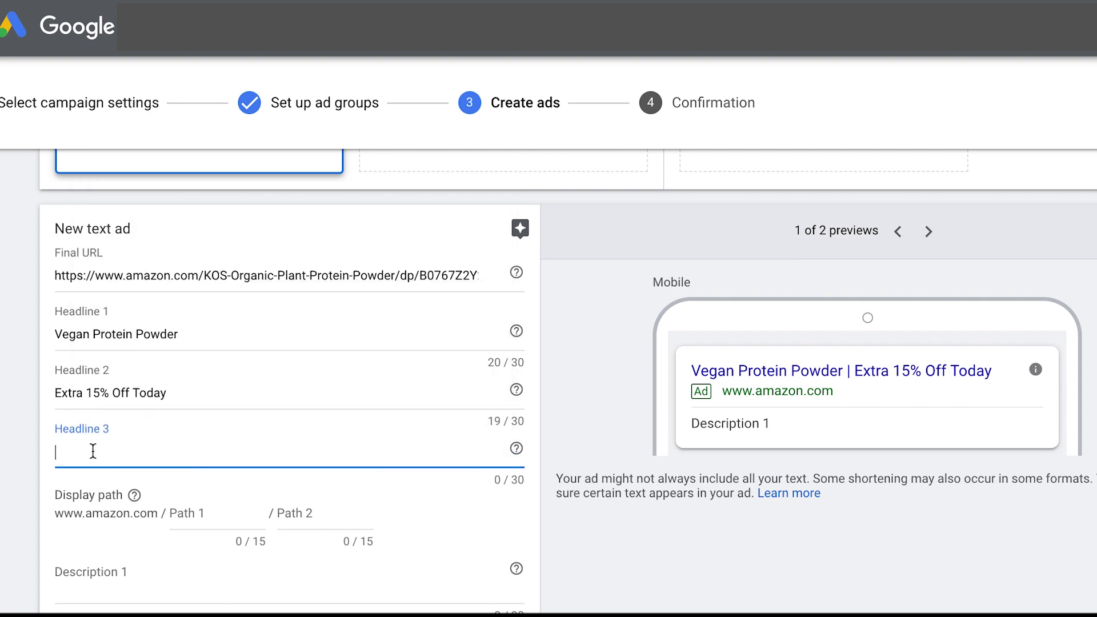
text(Amazon.com)
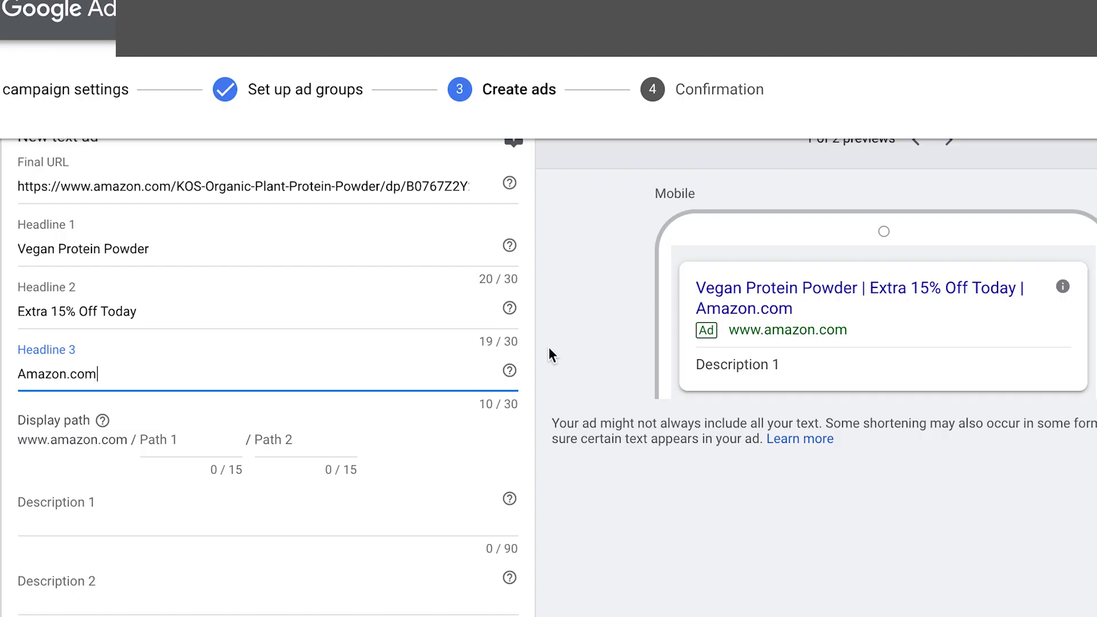
drag(65, 375, 69, 375)
double_click(68, 375)
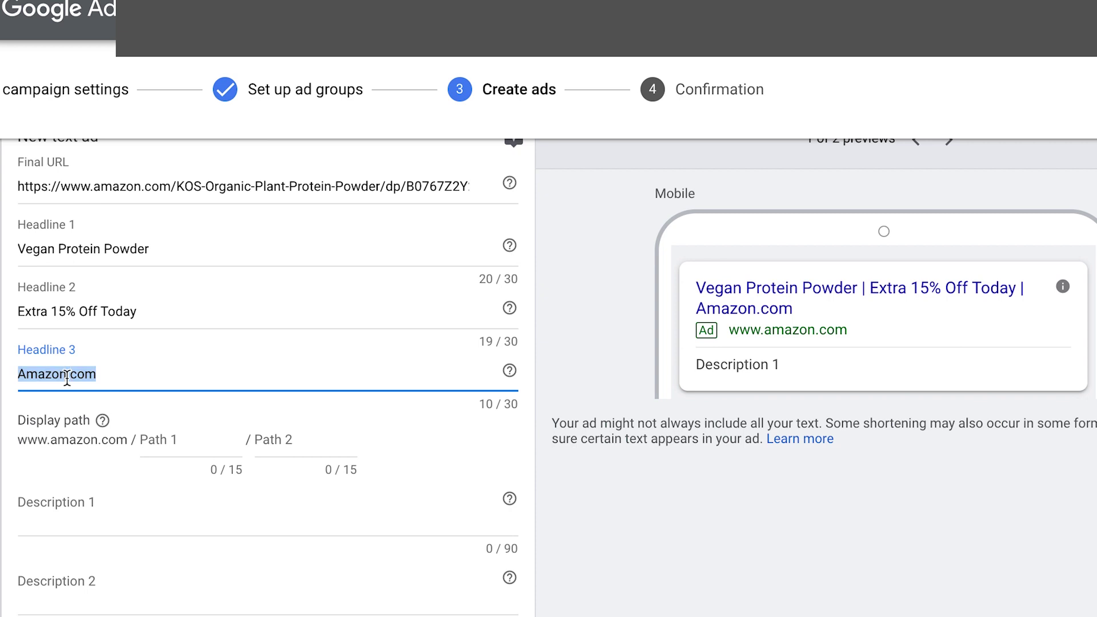
key(BackSpace)
Step: Set the ad's display path to "vegan" for Path 1 and "protein-powder" for Path 2
click(190, 434)
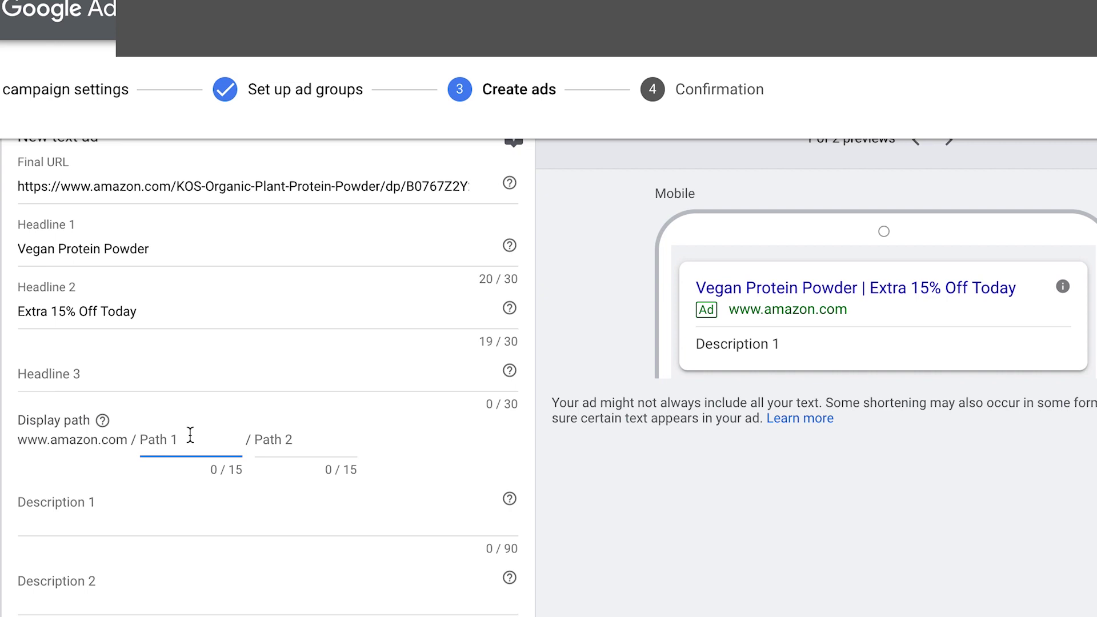
click(256, 440)
click(187, 448)
text(vegan)
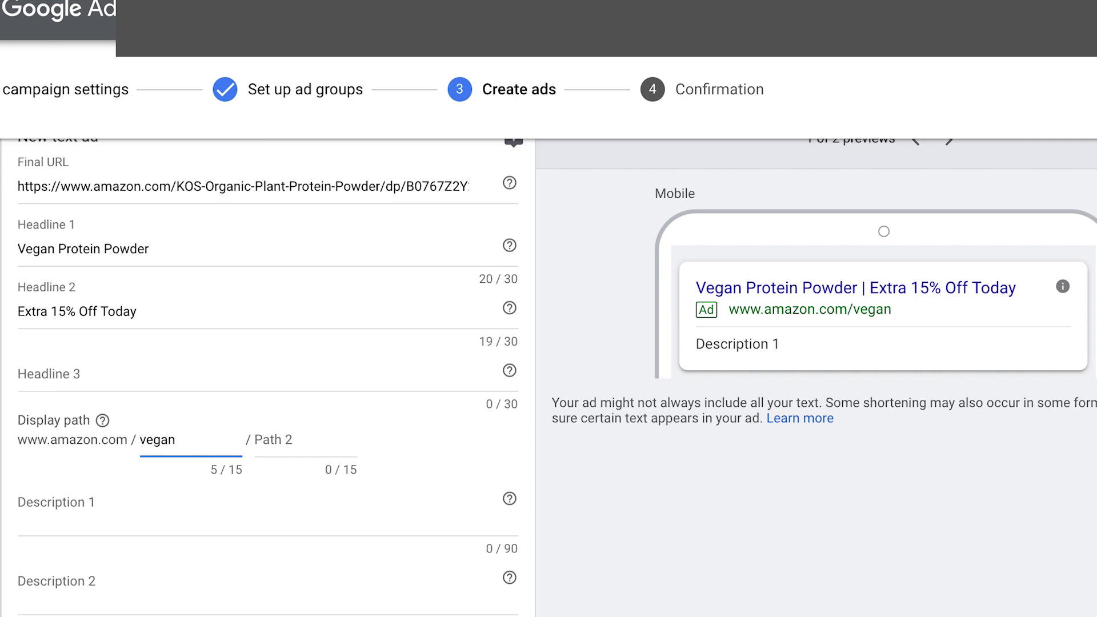
key(Tab)
text(protein p)
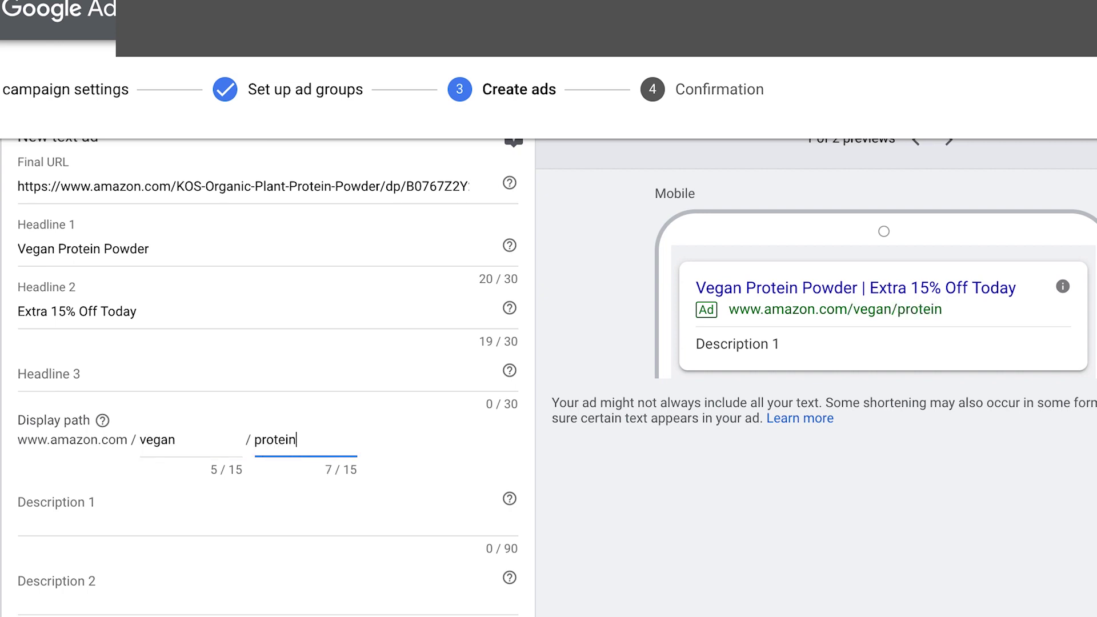
key(BackSpace)
key(BackSpace)
text(powder)
key(Left)
key(Left)
key(Left)
key(Left)
key(Left)
key(Left)
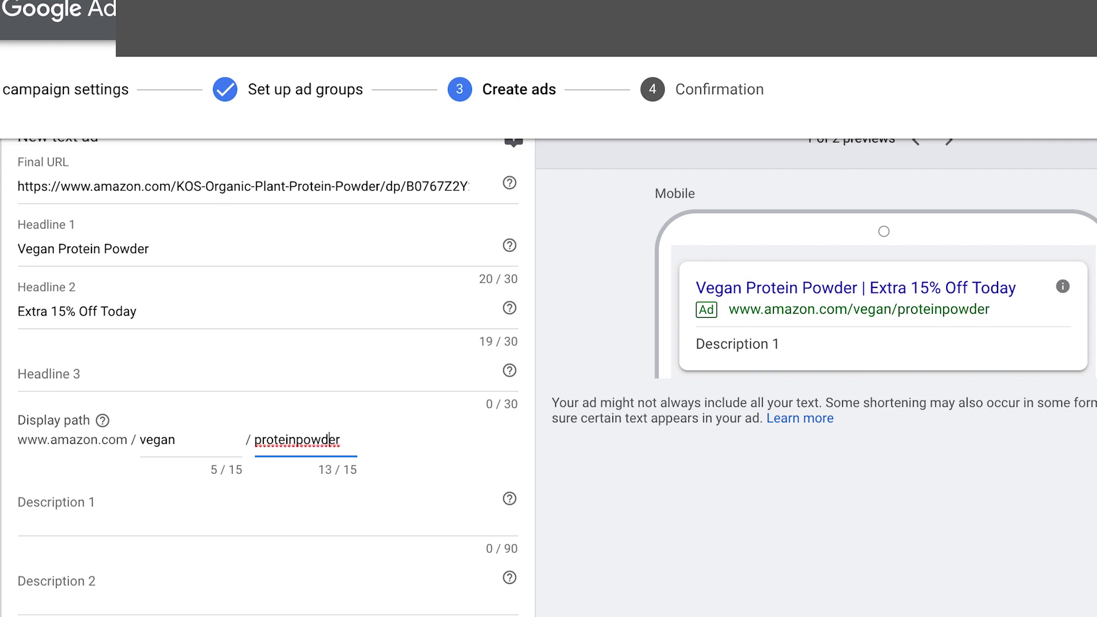
text(-)
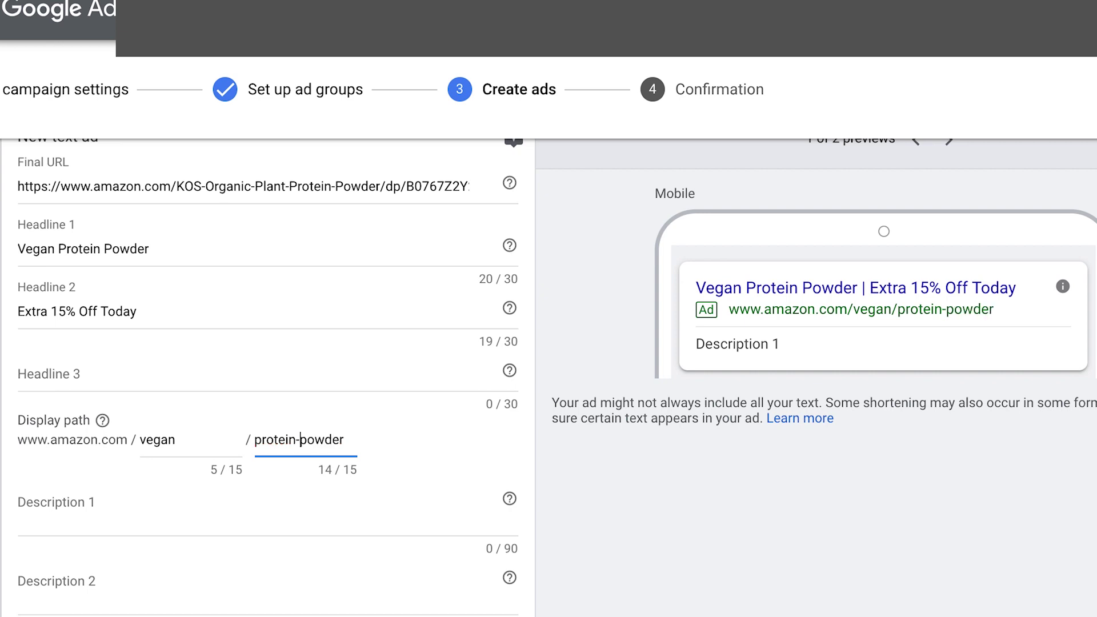
Step: Enter "Benefits. Shop Now" as Description 1 of the text ad
scroll(369, 489, down, 3)
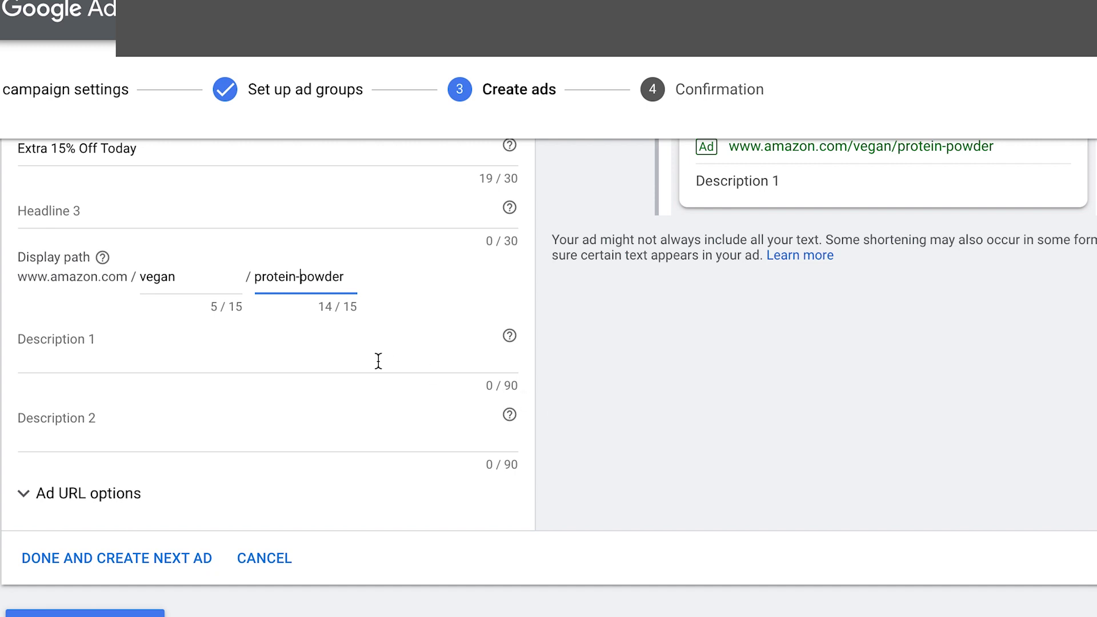
scroll(377, 363, down, 1)
click(158, 294)
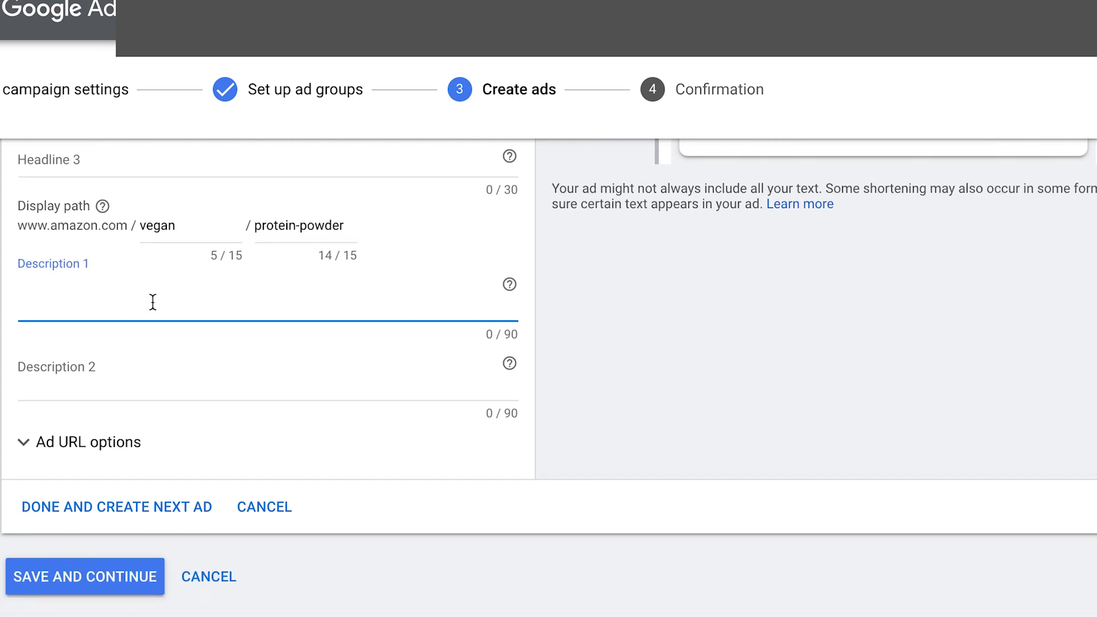
text(Ben)
text(efits. )
text(al)
key(BackSpace)
key(BackSpace)
key(BackSpace)
text(CC)
key(BackSpace)
key(BackSpace)
text(Snow)
key(BackSpace)
text(p)
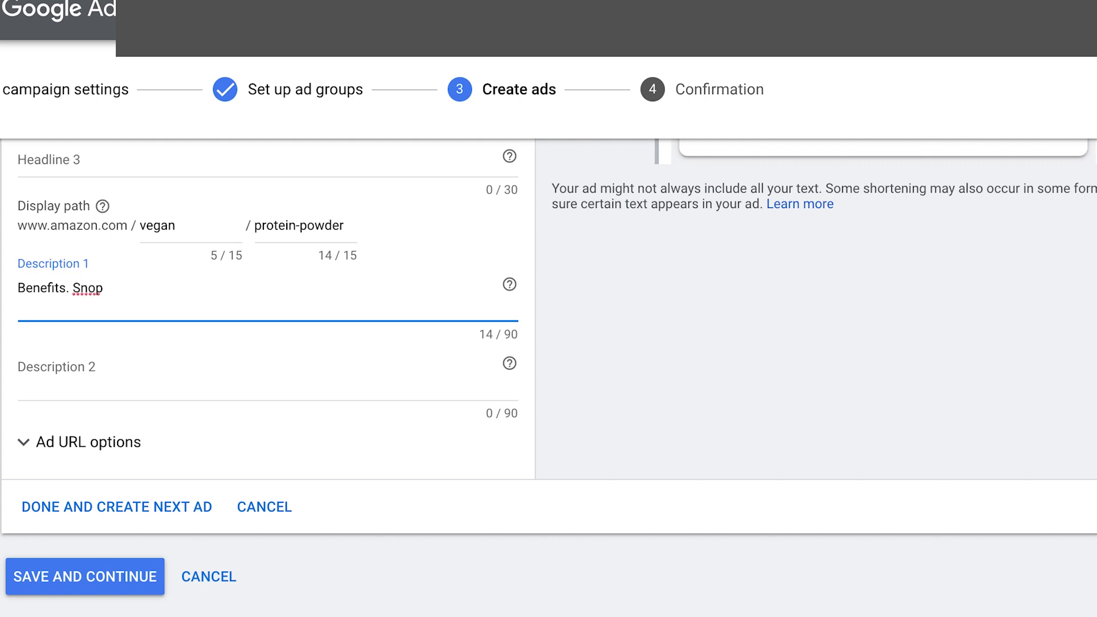
key(BackSpace)
key(BackSpace)
key(BackSpace)
text(hop Now)
Step: Expand the ad URL options to look over the tracking template, URL suffix and custom parameter fields, and collapse them again
scroll(262, 360, down, 1)
click(112, 421)
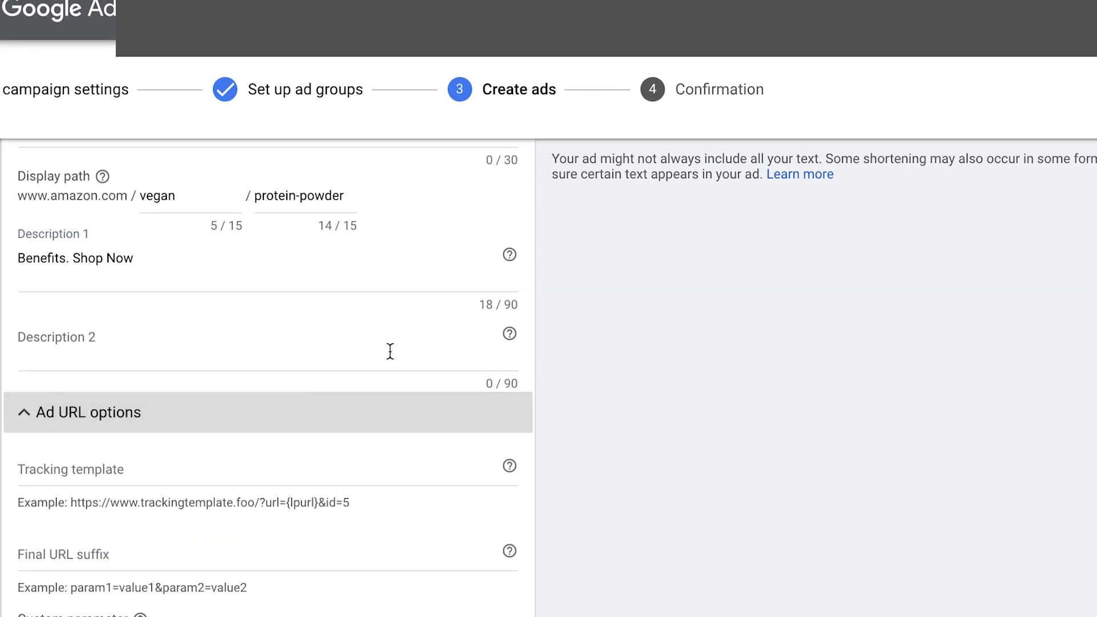
scroll(410, 357, down, 5)
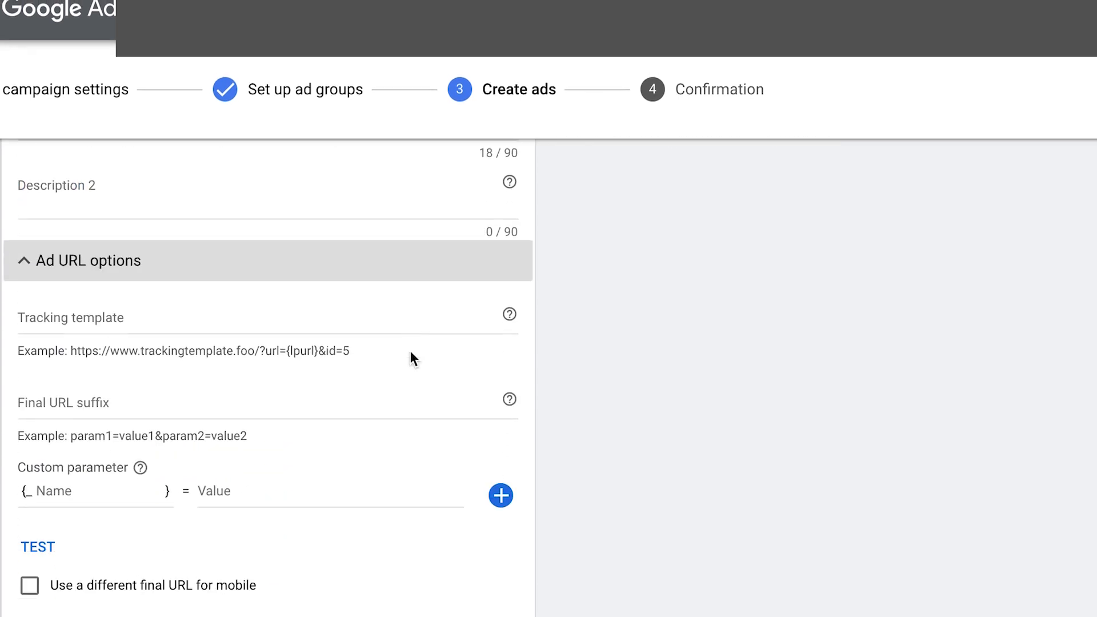
click(113, 270)
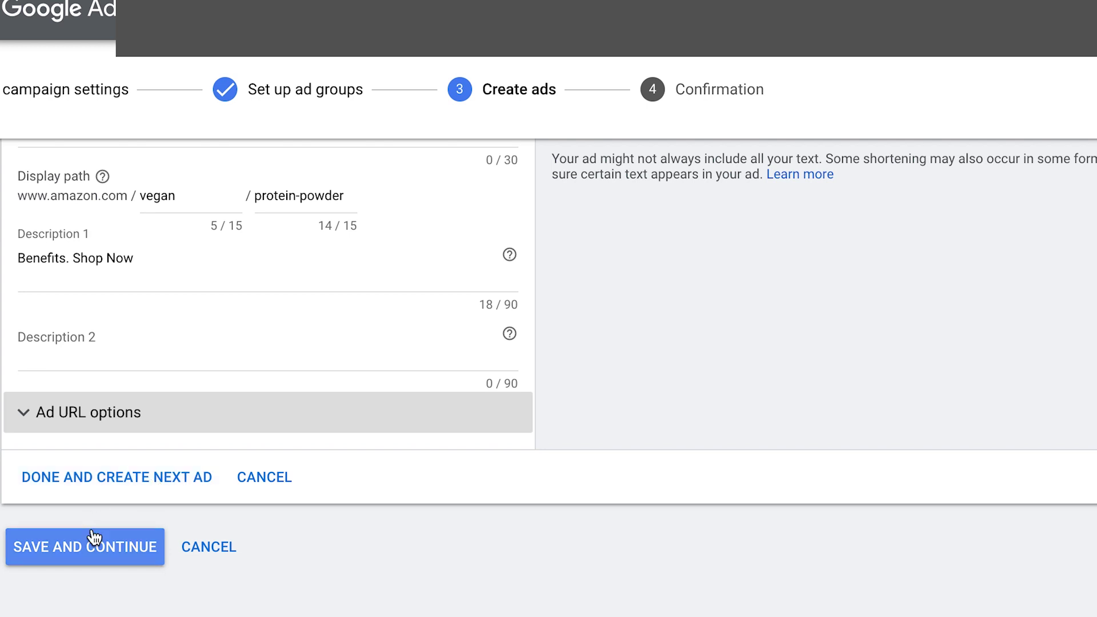
Step: Save the ad without adding another headline or description and review the campaign summary
click(77, 554)
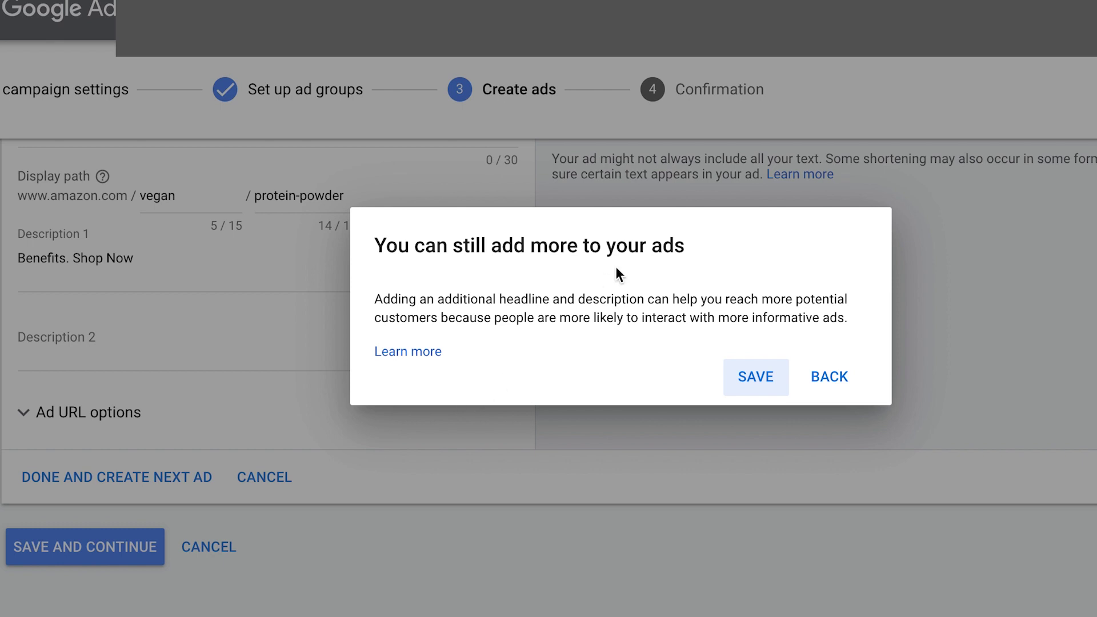
click(771, 376)
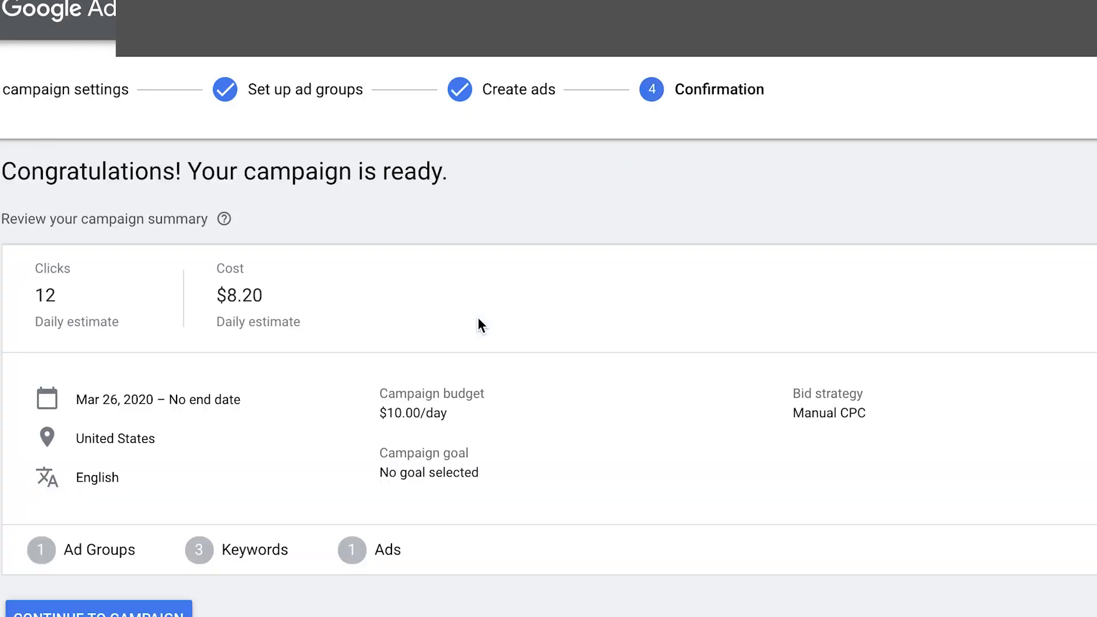
scroll(477, 323, down, 2)
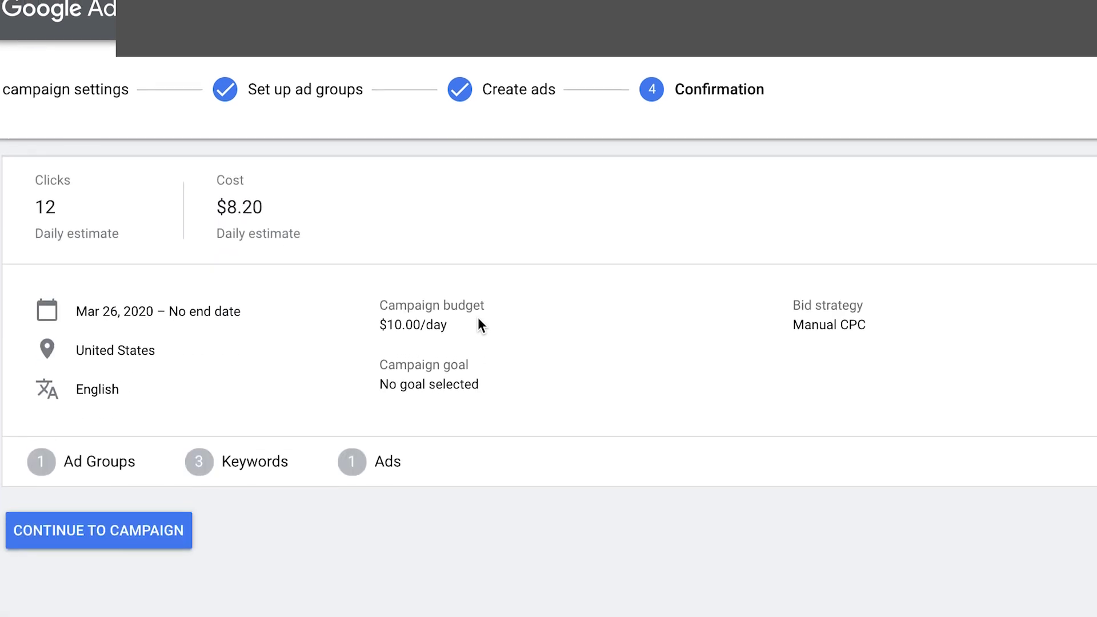
Step: Finish reviewing the campaign summary and continue to the new campaign's ad groups
scroll(478, 323, up, 1)
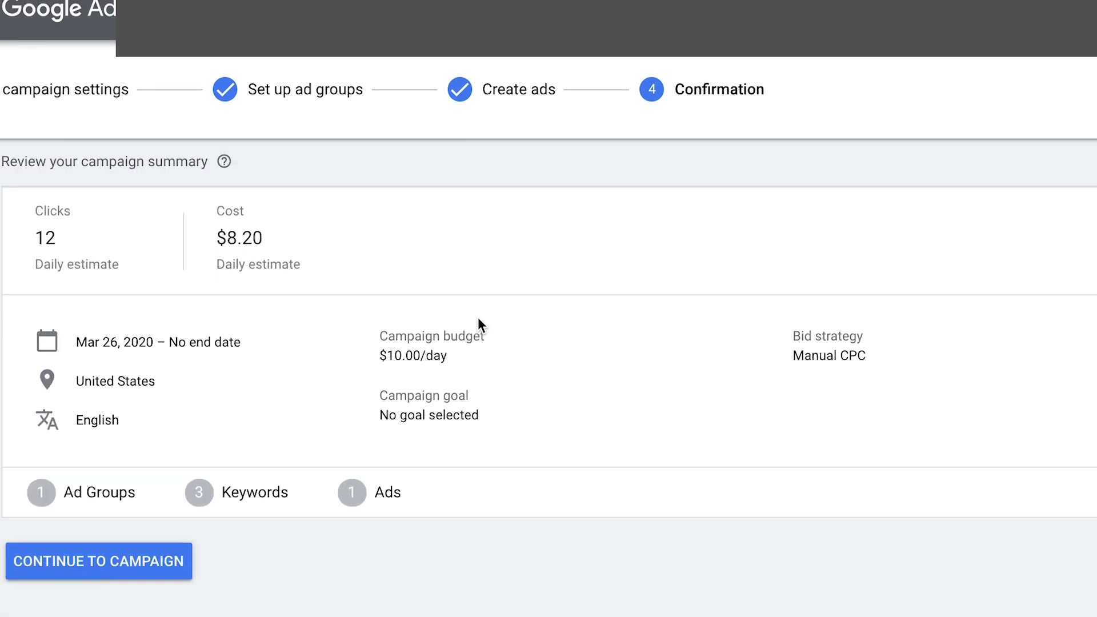
click(151, 562)
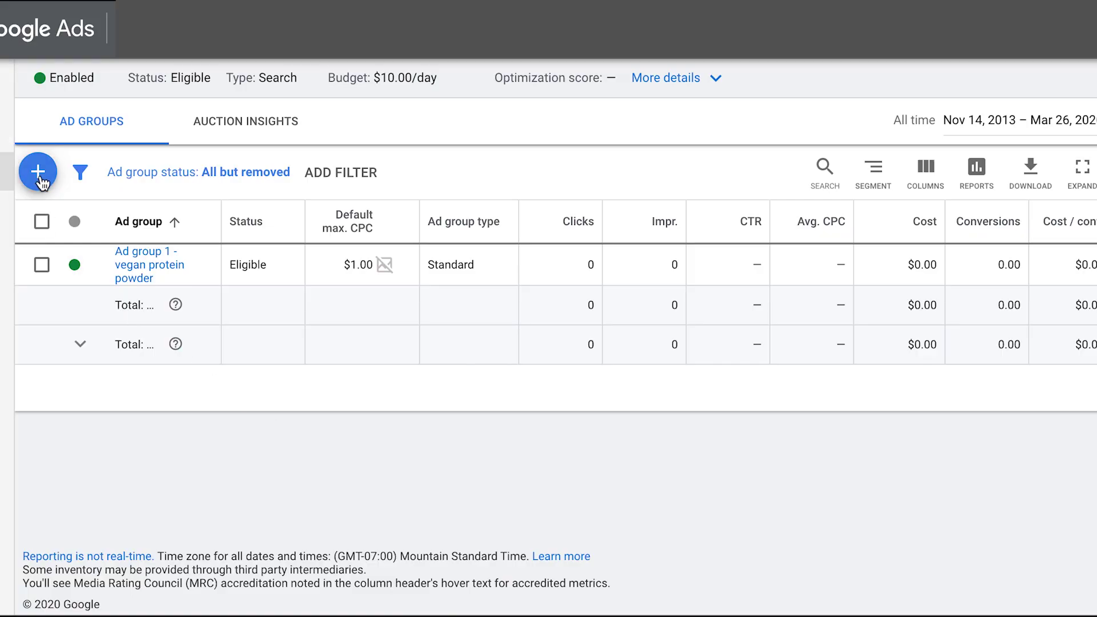
click(38, 171)
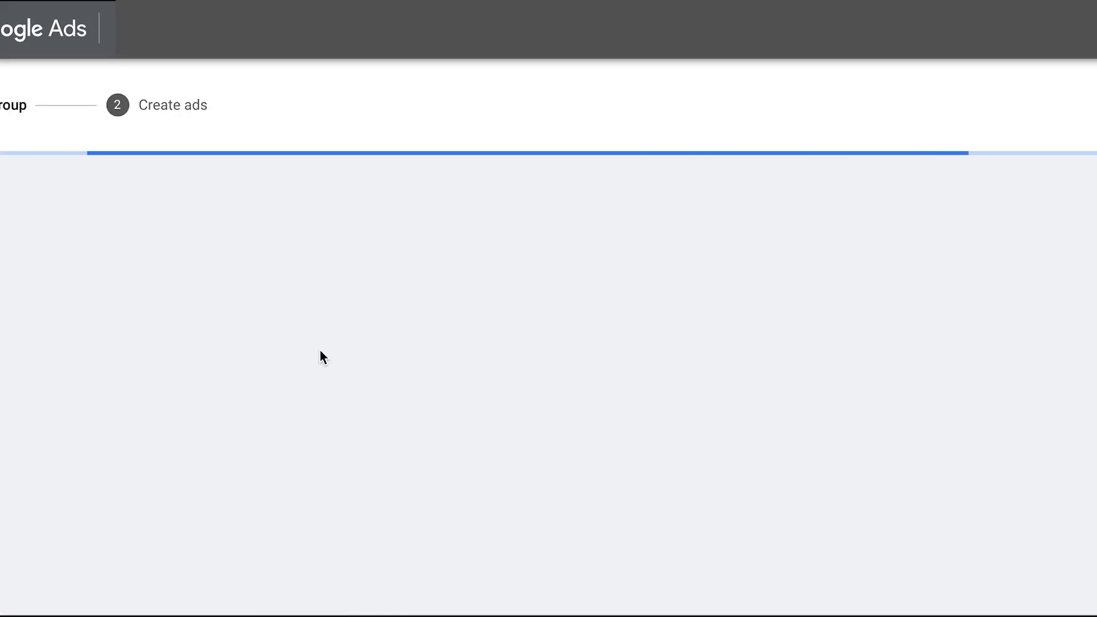
text(-)
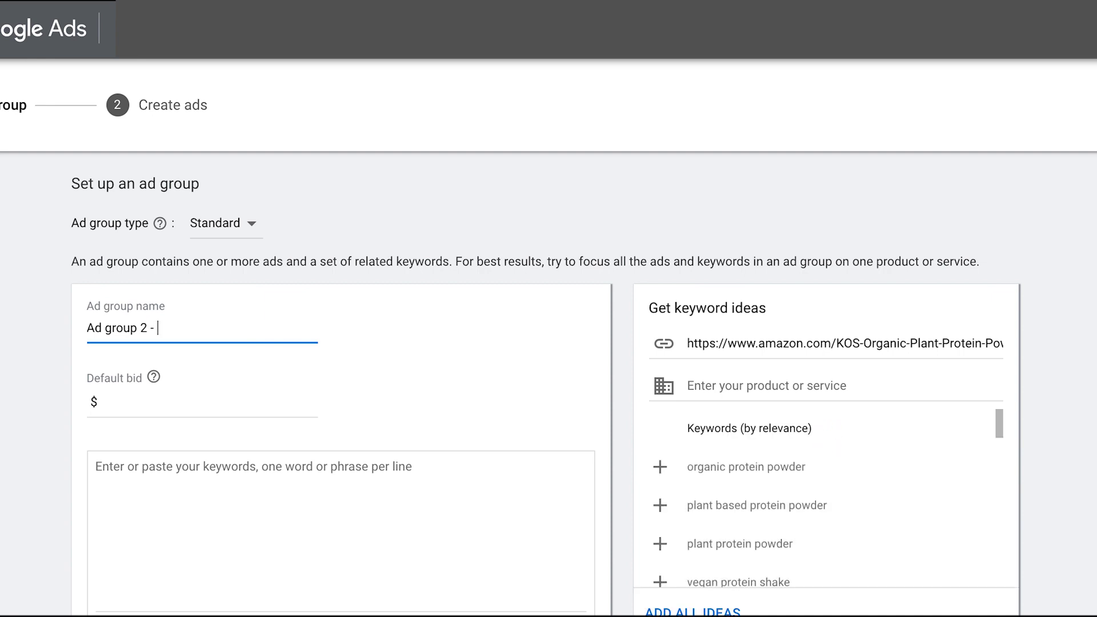
text( Plant Protein Powder)
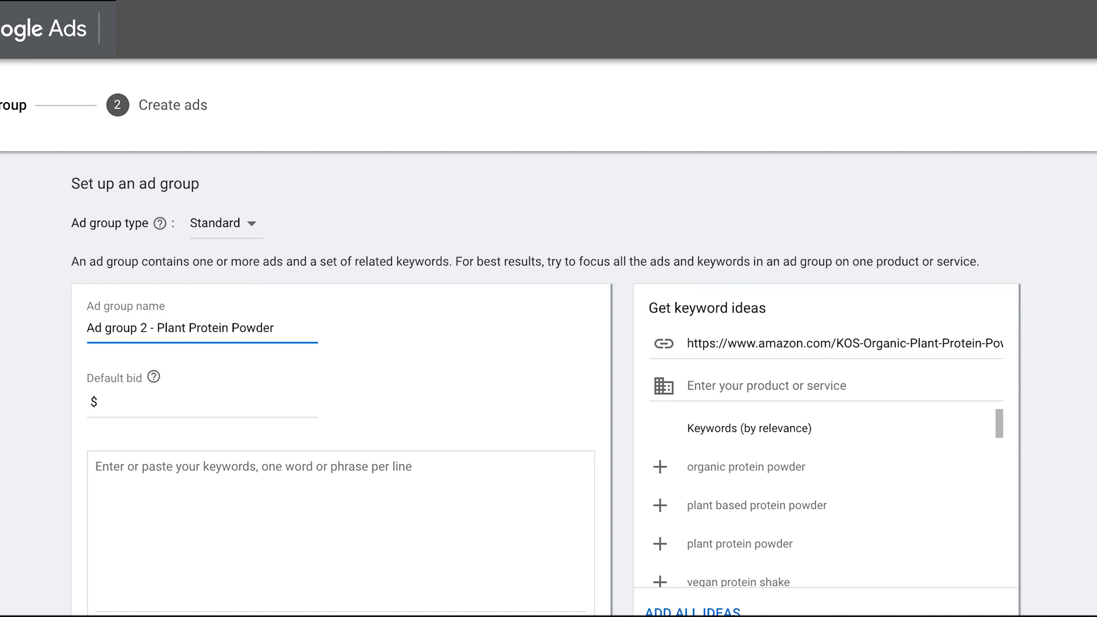
scroll(591, 231, down, 1)
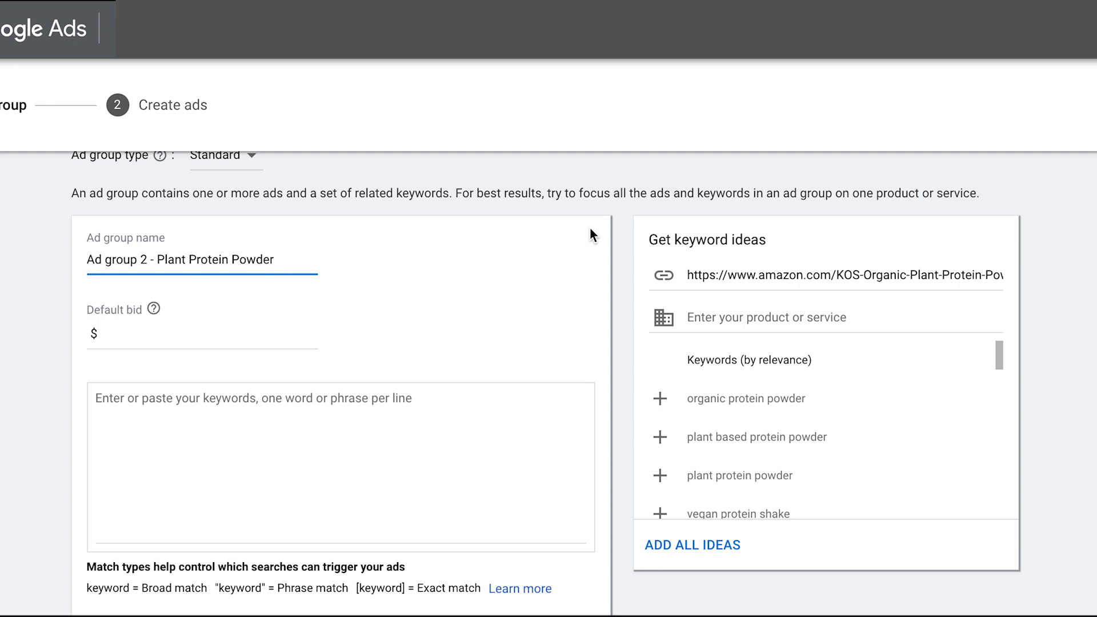
click(179, 461)
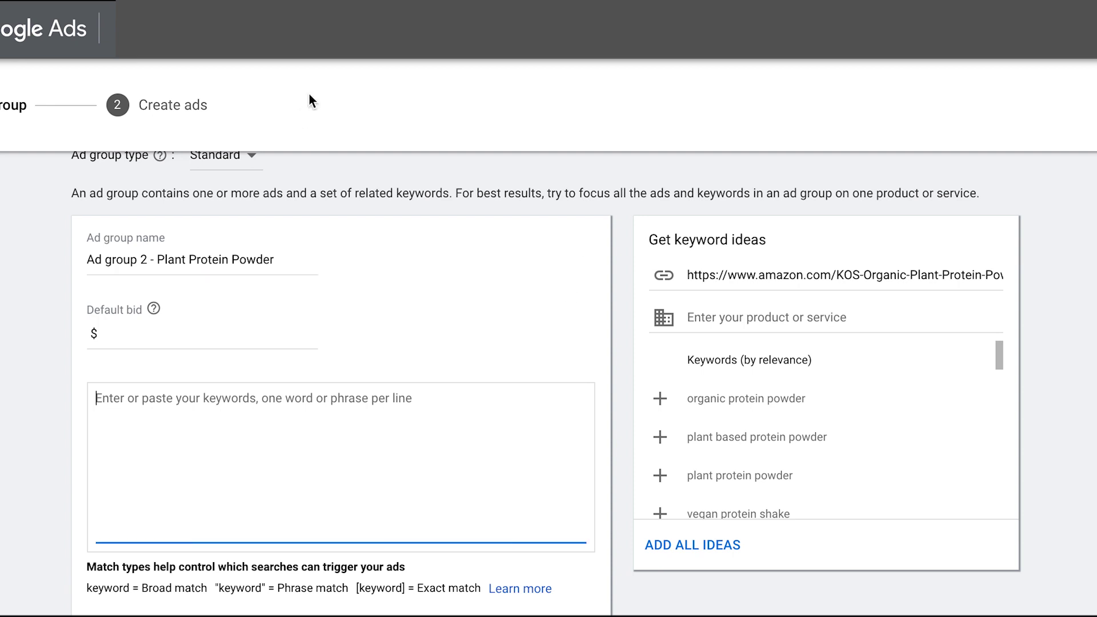
scroll(272, 446, down, 2)
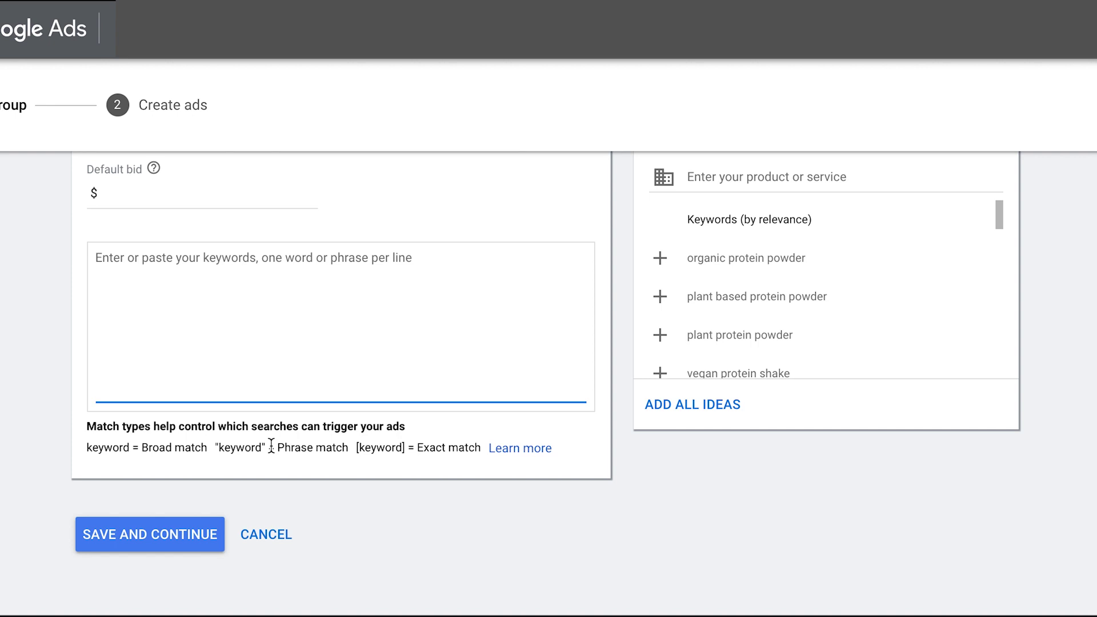
click(284, 536)
click(733, 342)
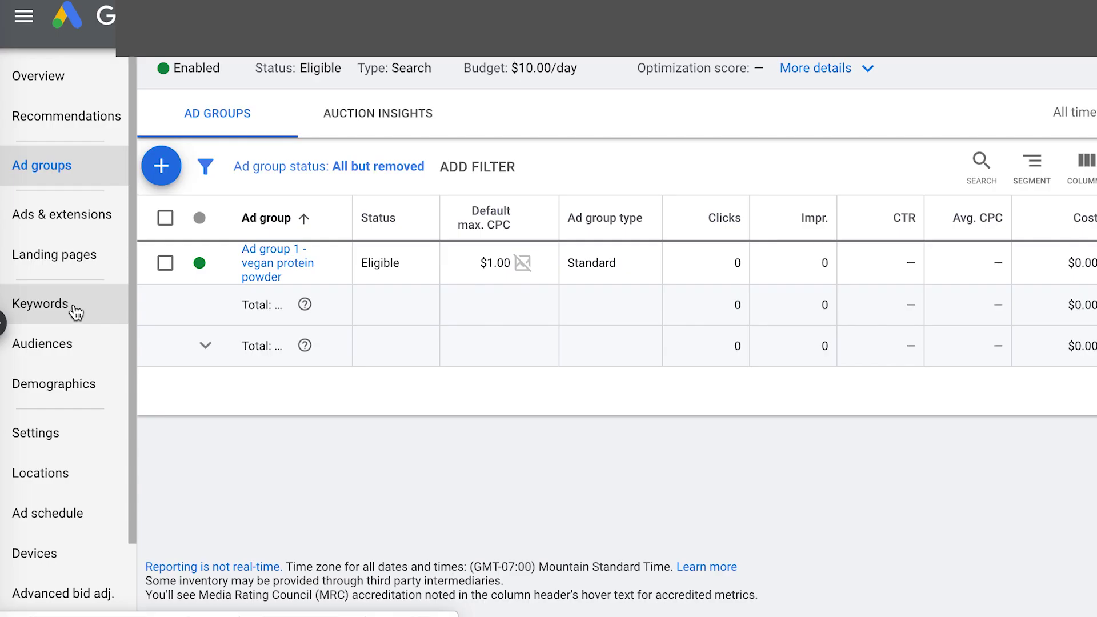
Step: Go to the campaign's negative keywords and start adding new ones
click(74, 309)
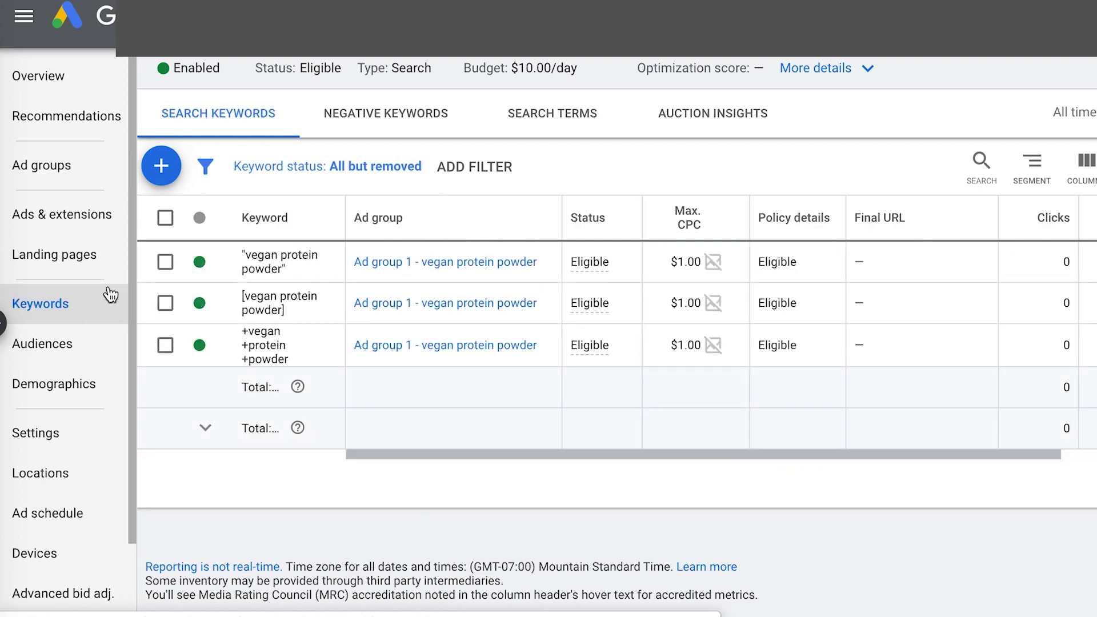
click(405, 118)
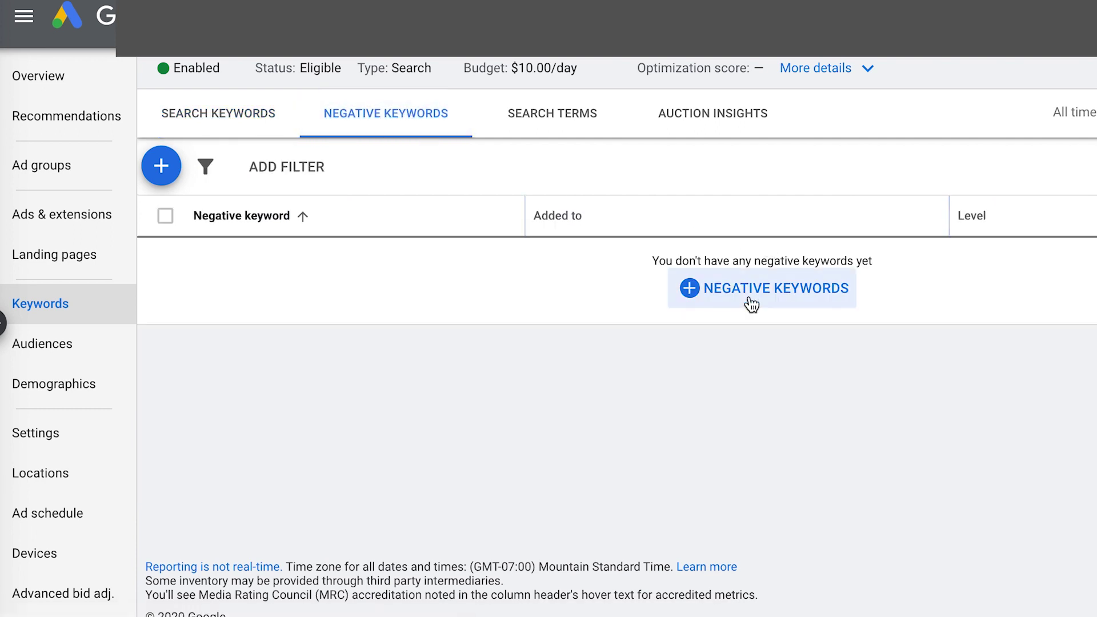
click(752, 304)
scroll(408, 224, down, 1)
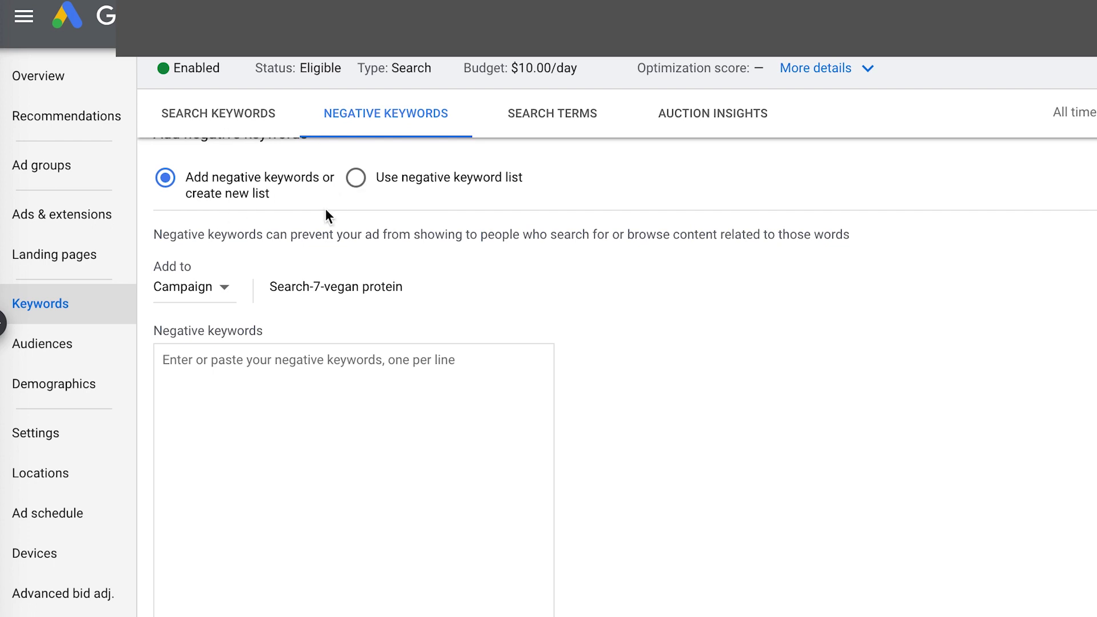
scroll(312, 227, down, 1)
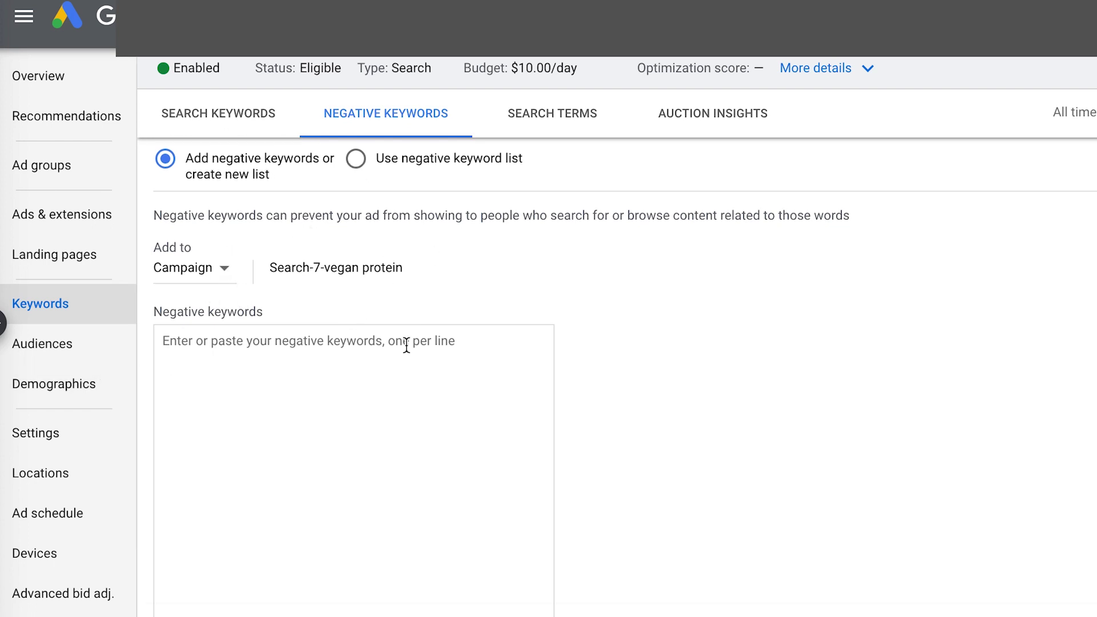
scroll(407, 346, down, 1)
Step: Switch the level for the negative keywords to Ad group and return it to Campaign
click(212, 206)
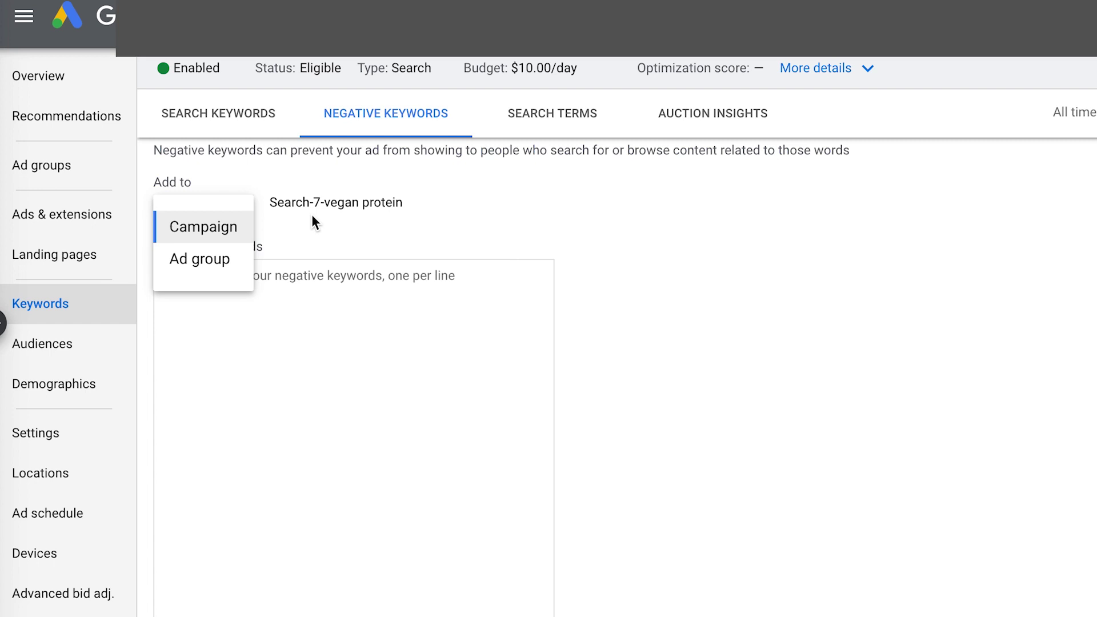
click(203, 260)
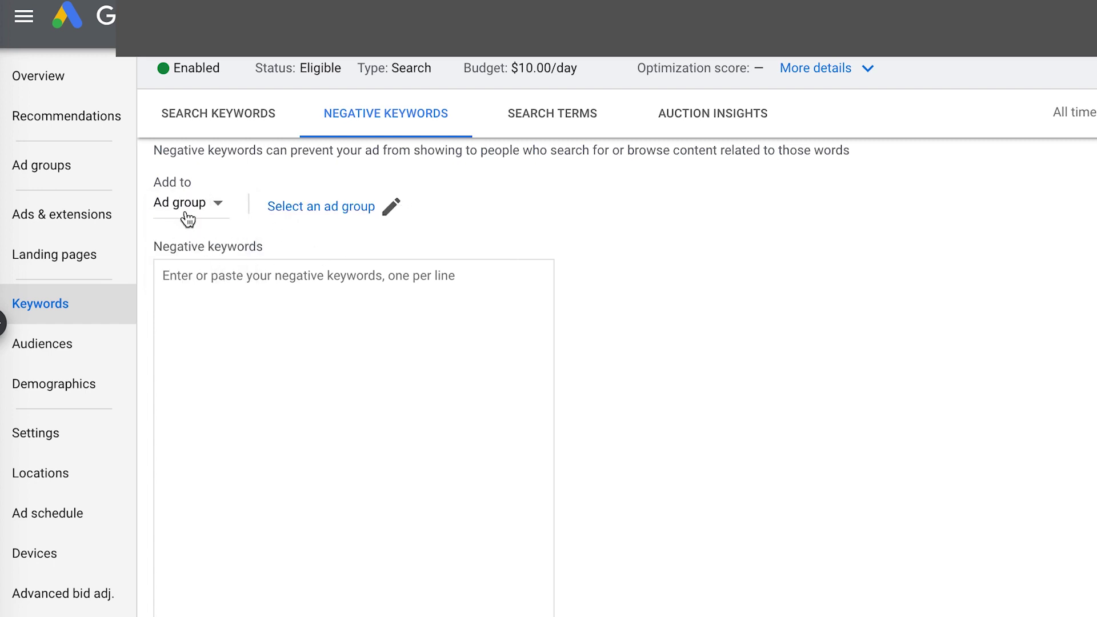
click(216, 206)
click(203, 229)
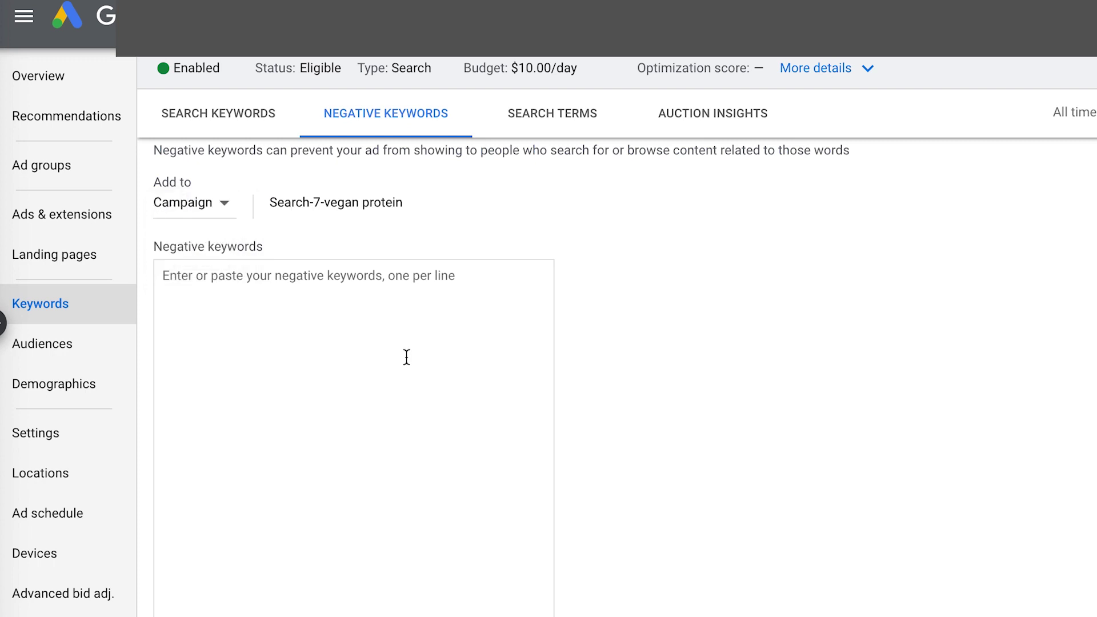
Step: Begin entering the negative keyword list for the Search-7-vegan protein campaign
click(393, 348)
scroll(498, 321, down, 2)
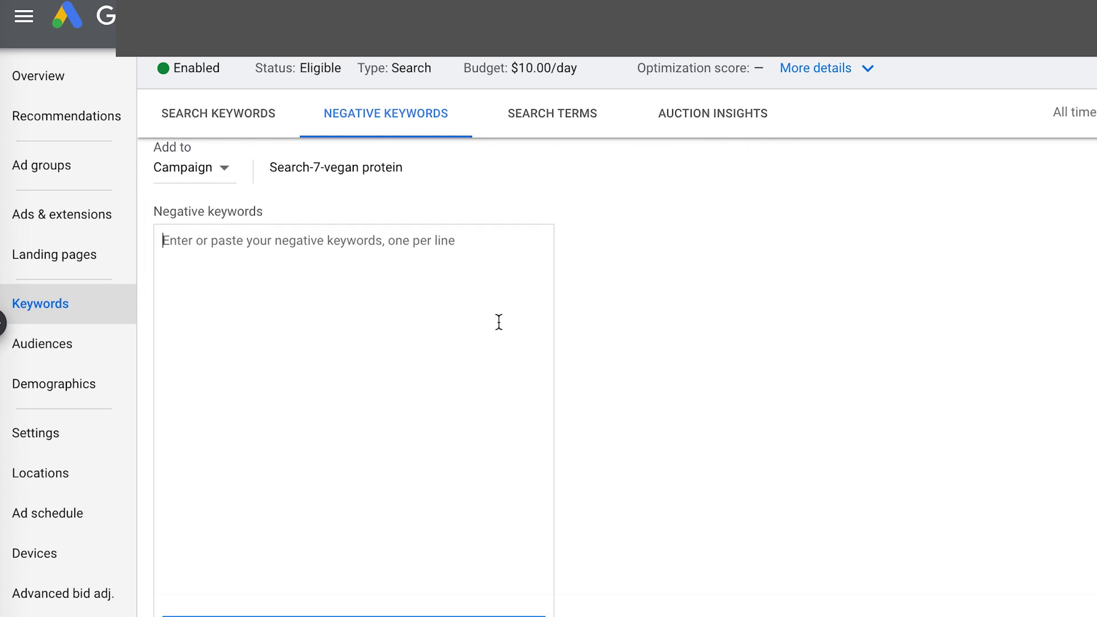